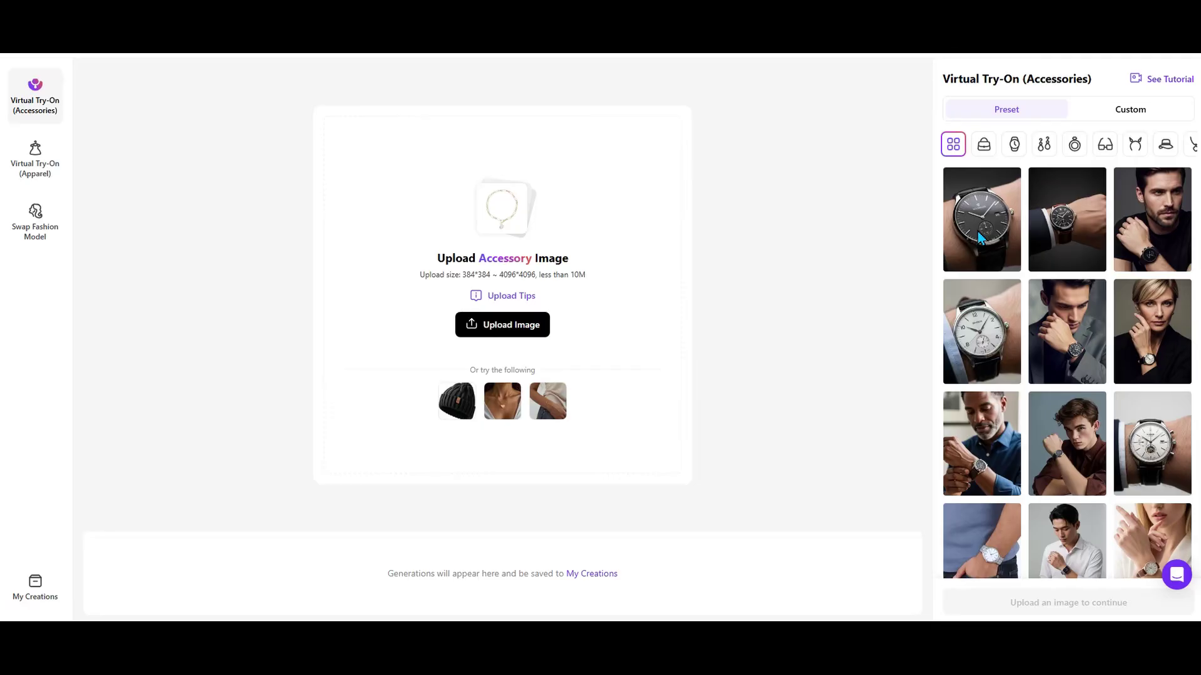
Step: Browse the preset models of each accessory category, from bags, watches, earrings and rings through to necklaces and shoes
{"action": "left_click", "coordinate": [988, 153]}
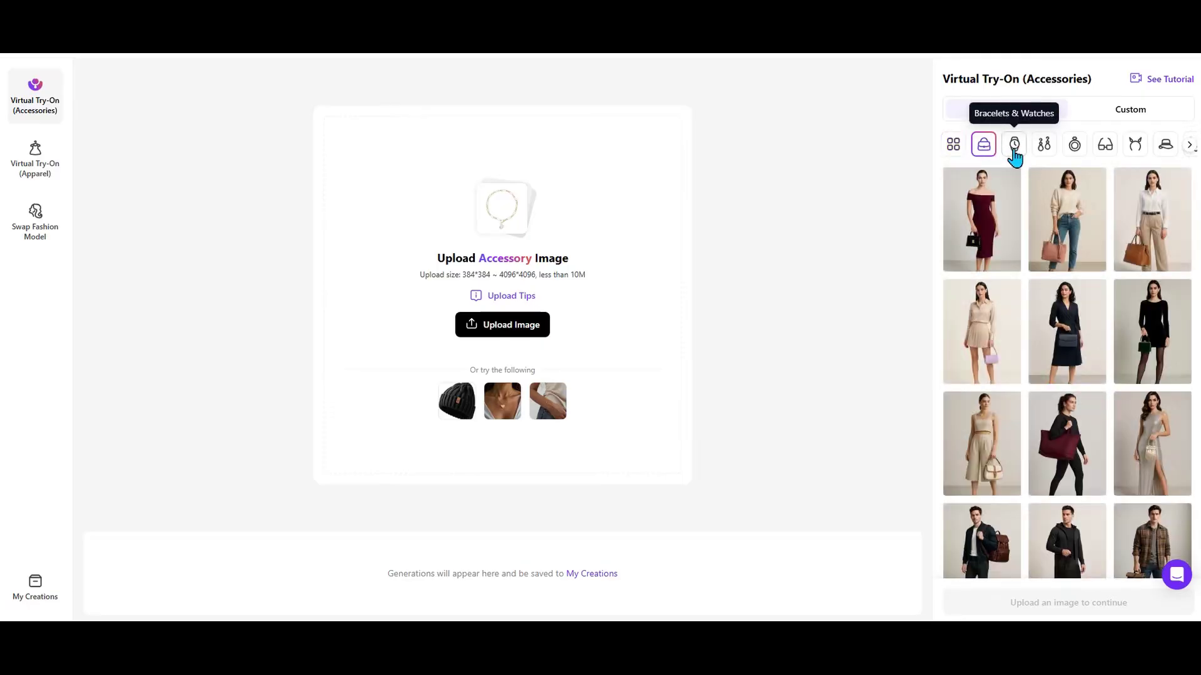
{"action": "left_click", "coordinate": [1014, 149]}
{"action": "left_click", "coordinate": [1042, 150]}
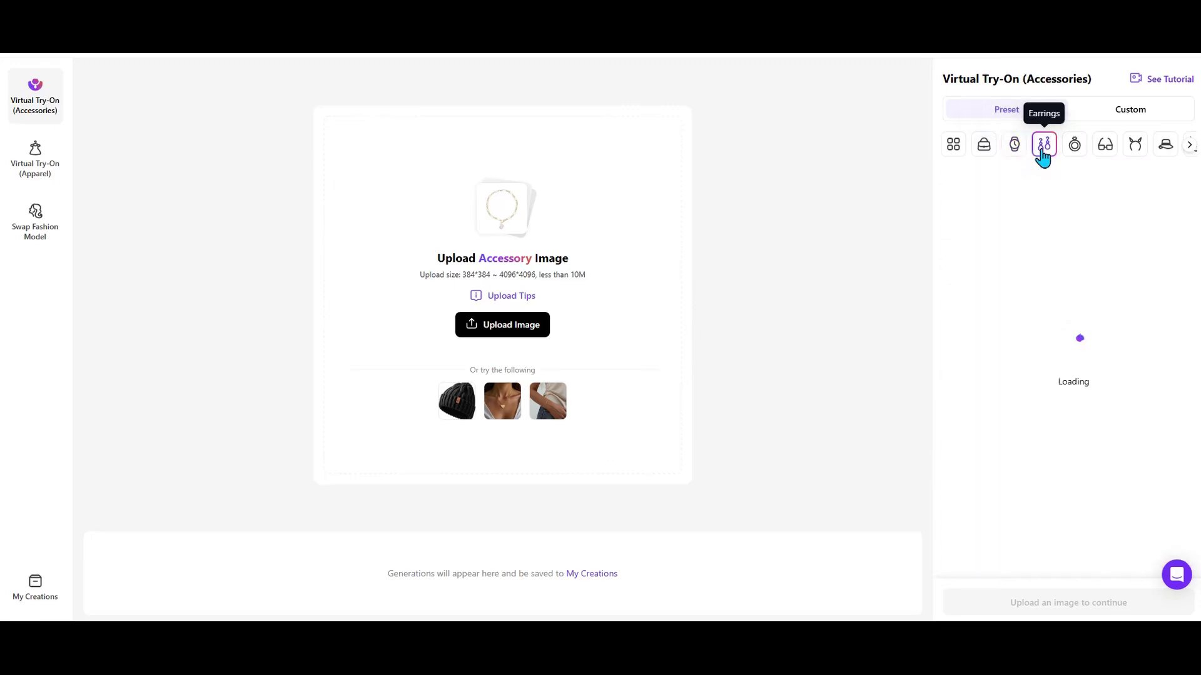
{"action": "left_click", "coordinate": [1075, 151]}
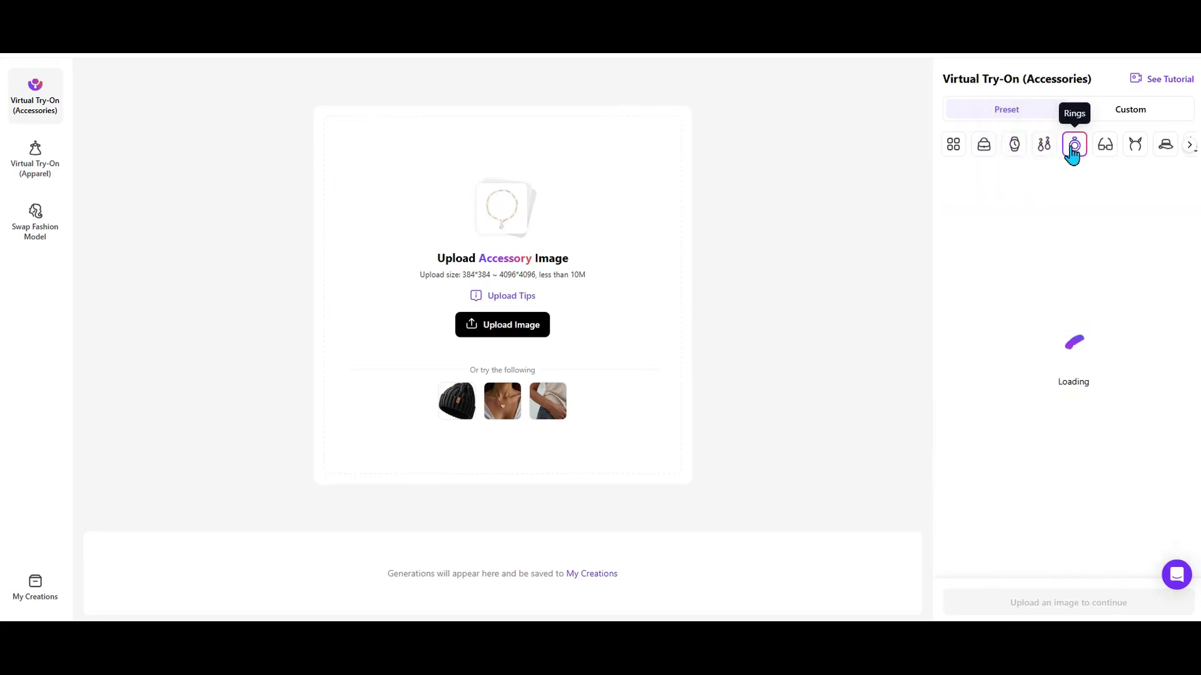
{"action": "left_click", "coordinate": [1105, 157]}
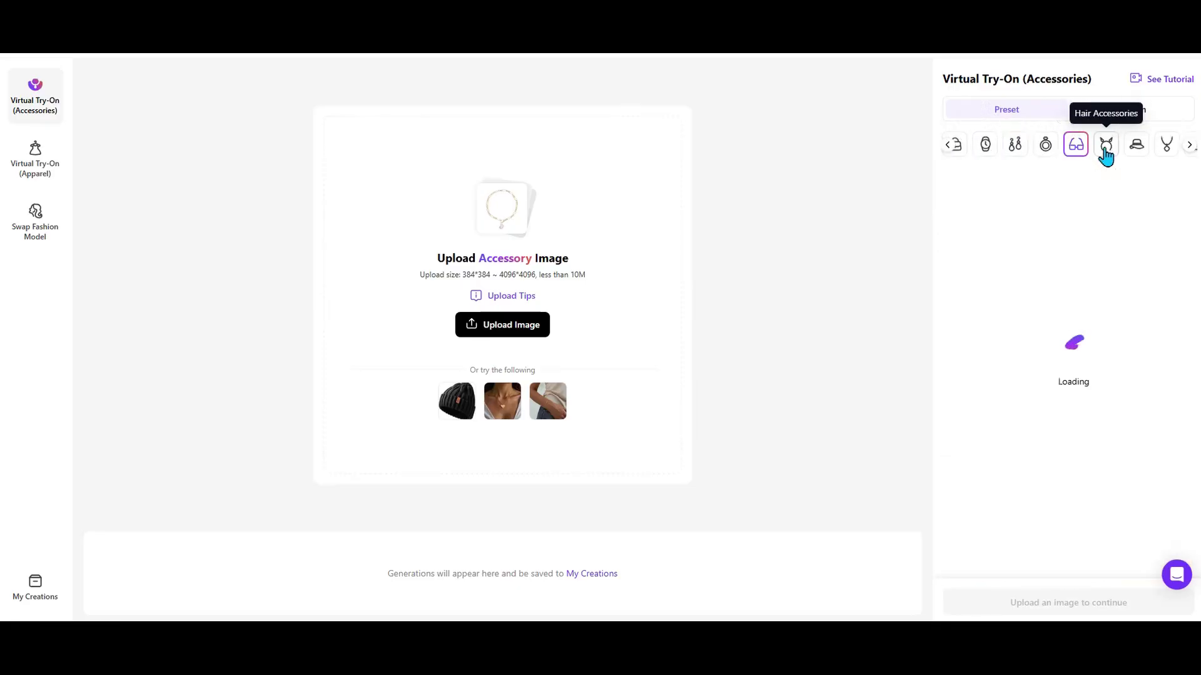
{"action": "left_click", "coordinate": [1135, 155]}
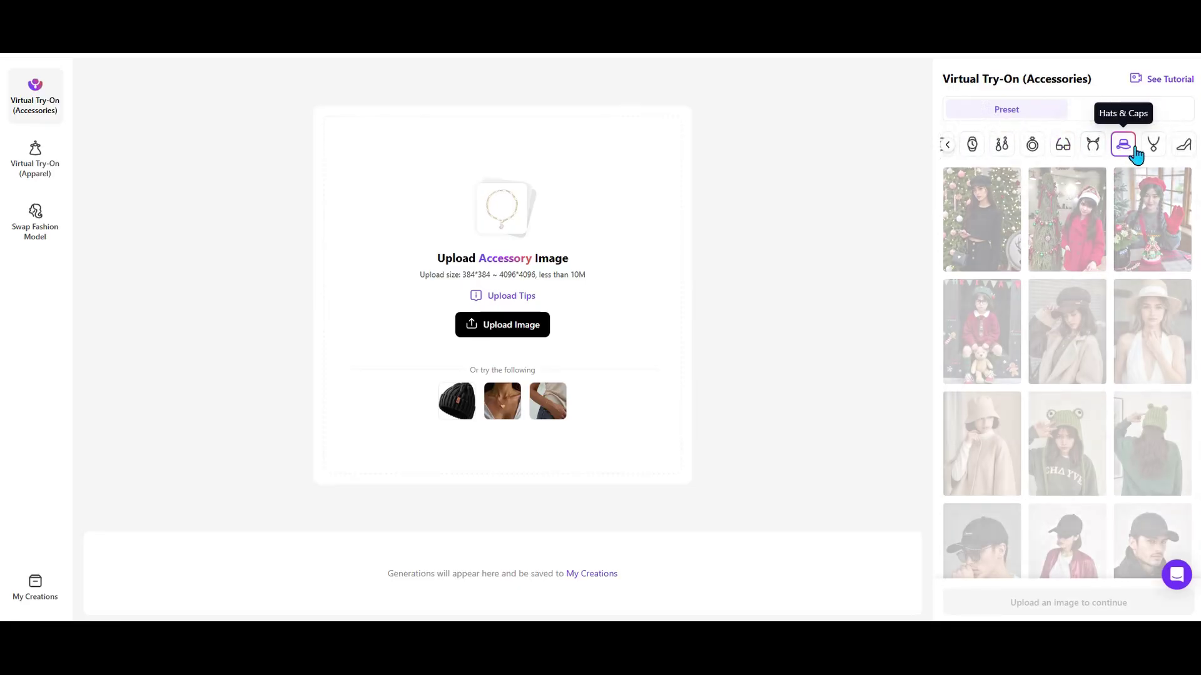
{"action": "left_click", "coordinate": [1154, 152]}
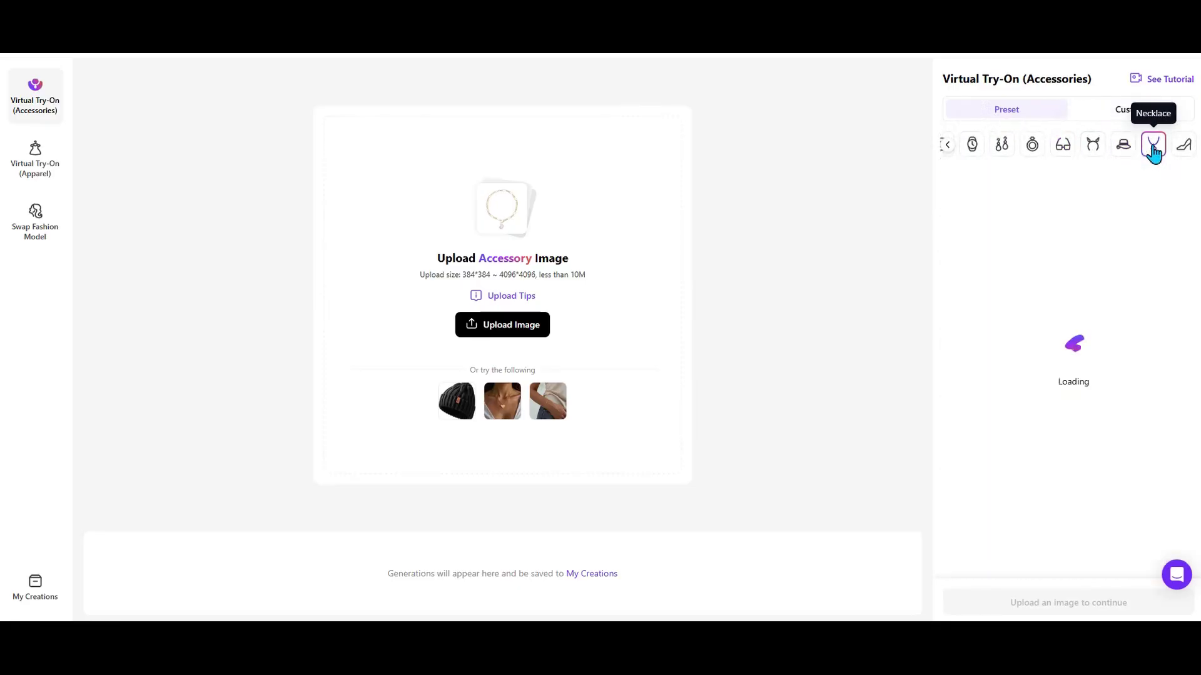
{"action": "left_click", "coordinate": [1186, 152]}
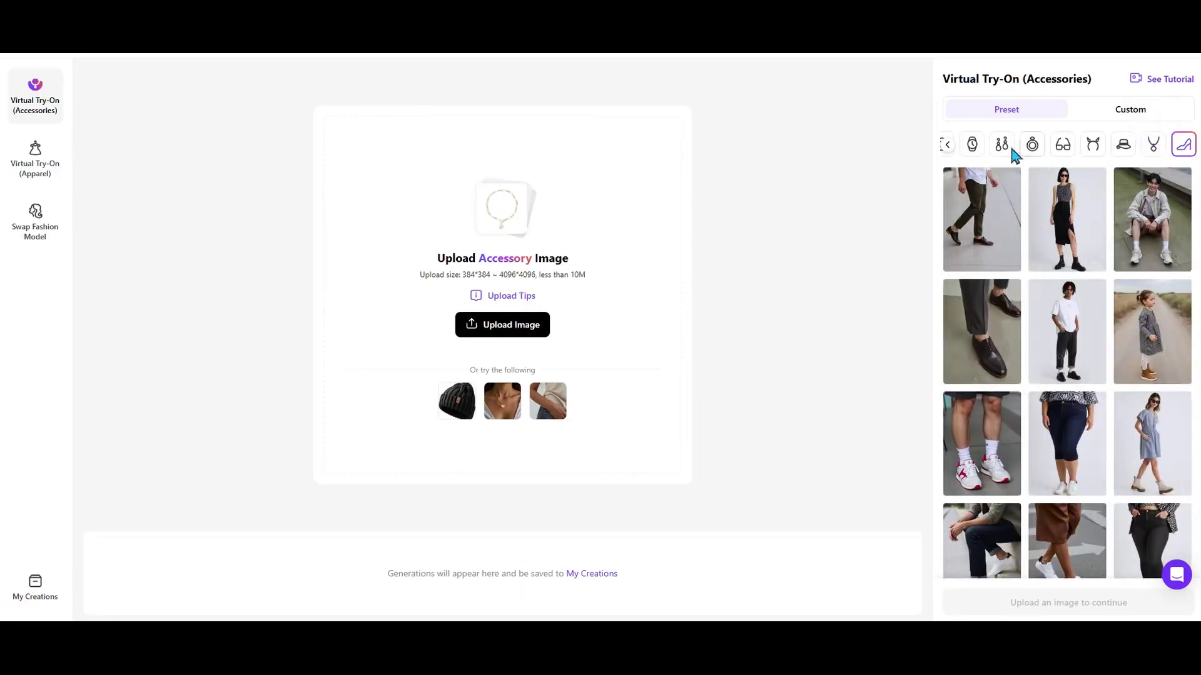
Step: Show the Bracelets & Watches presets, upload the black and gold watch image from the device and dismiss the cutout guide
{"action": "left_click", "coordinate": [973, 150]}
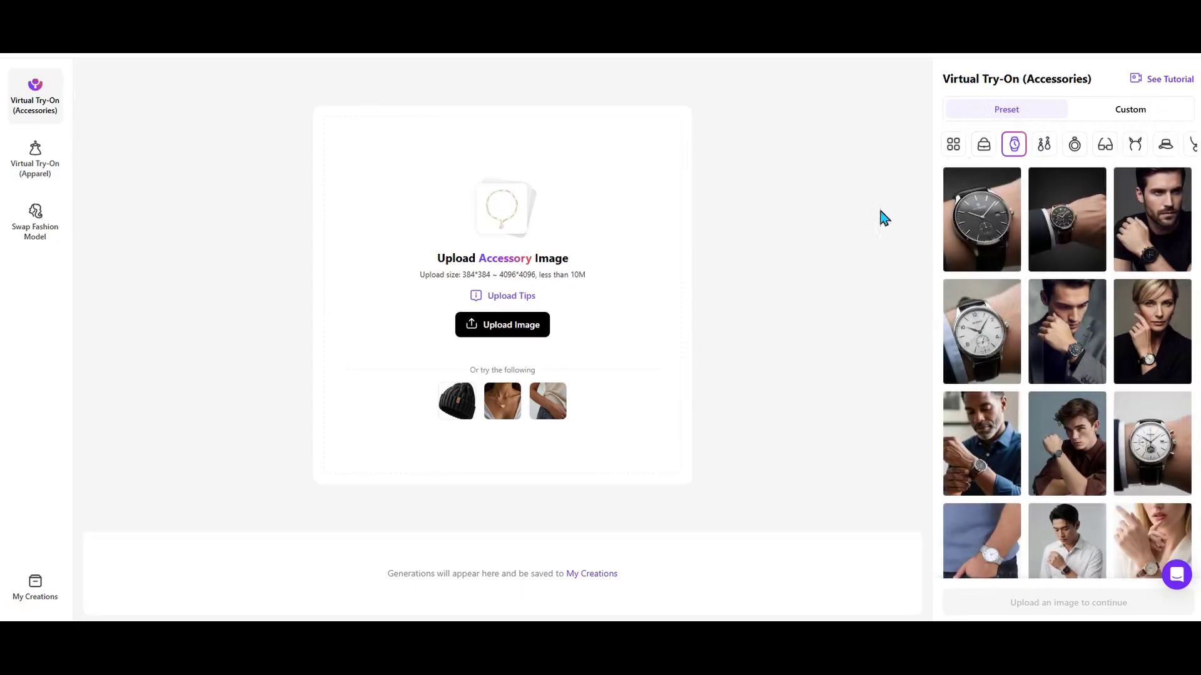
{"action": "mouse_move", "coordinate": [533, 329]}
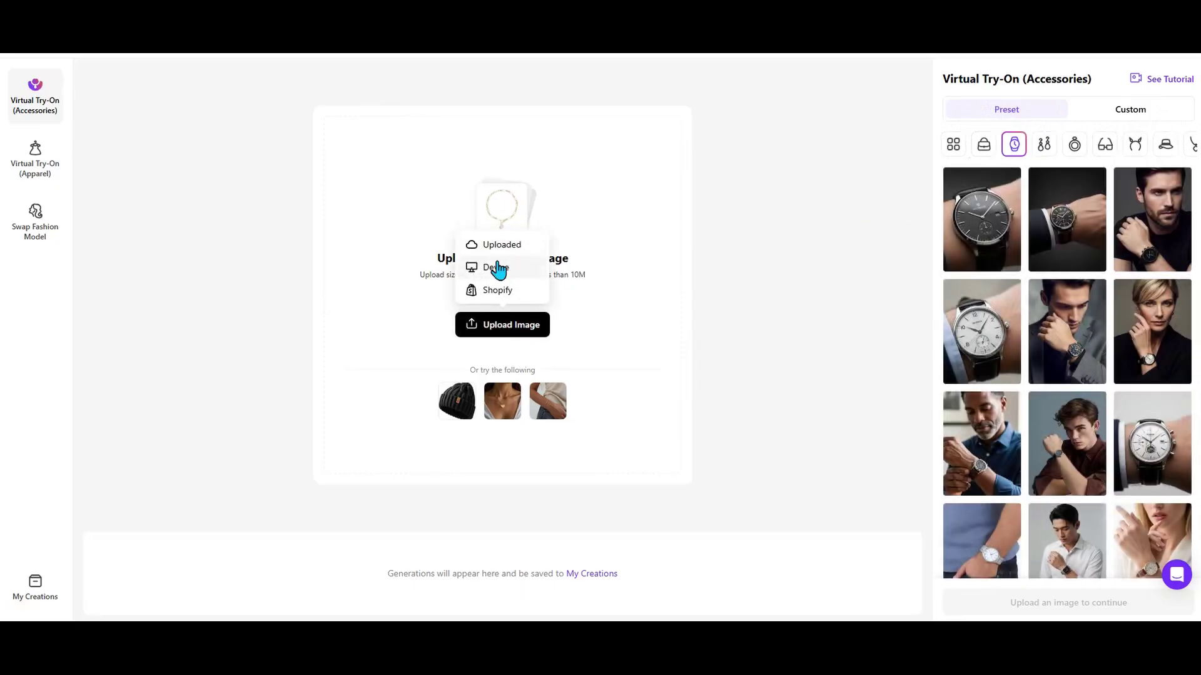
{"action": "left_click", "coordinate": [496, 267]}
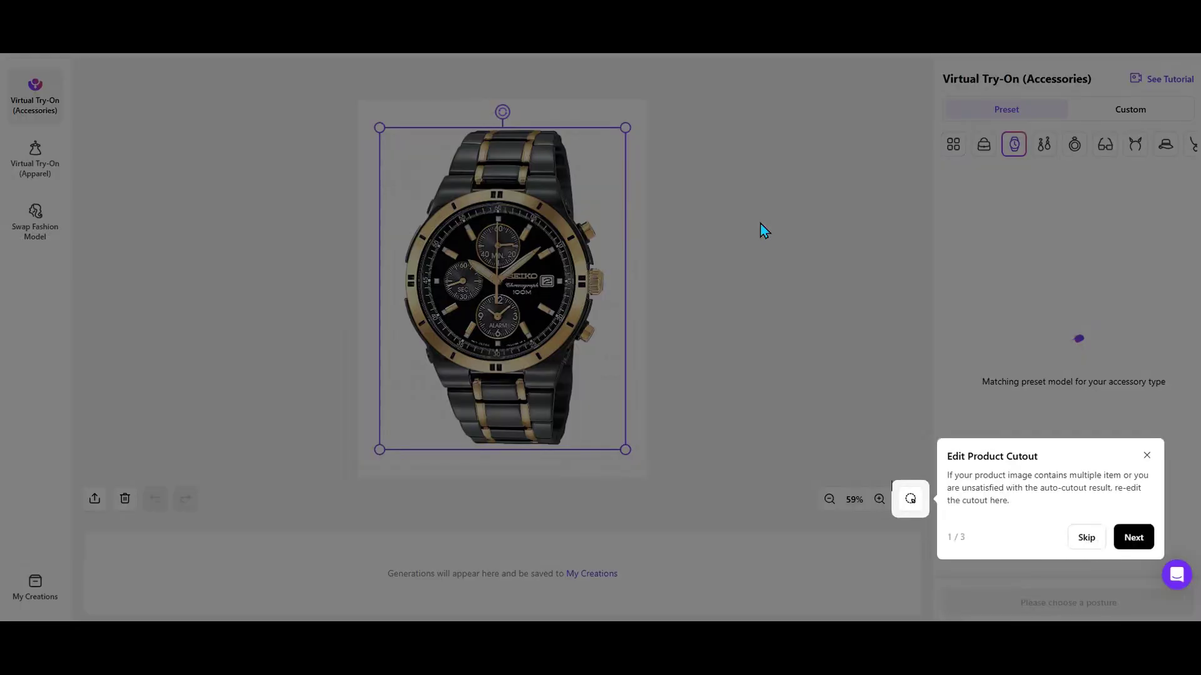
{"action": "left_click", "coordinate": [1146, 456]}
Step: Generate the watch try-on with the white-dial watch wrist close-up preset, after checking that preset's try-on area
{"action": "left_click", "coordinate": [1063, 247]}
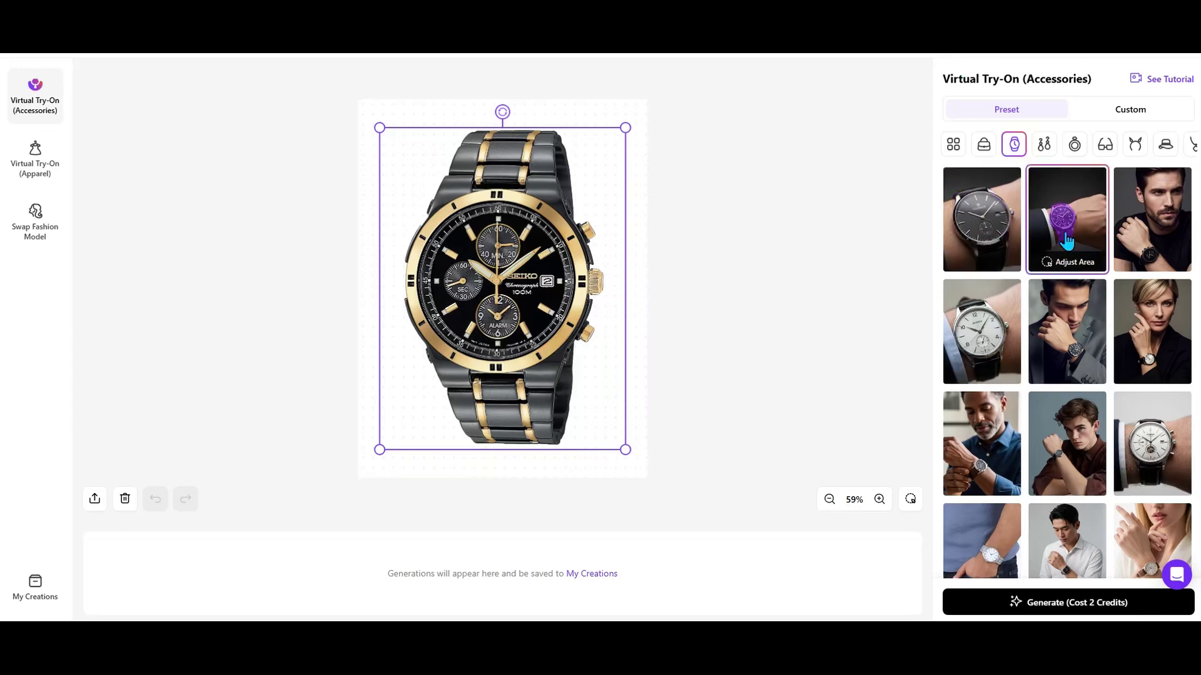
{"action": "left_click", "coordinate": [1153, 255]}
{"action": "left_click", "coordinate": [991, 334]}
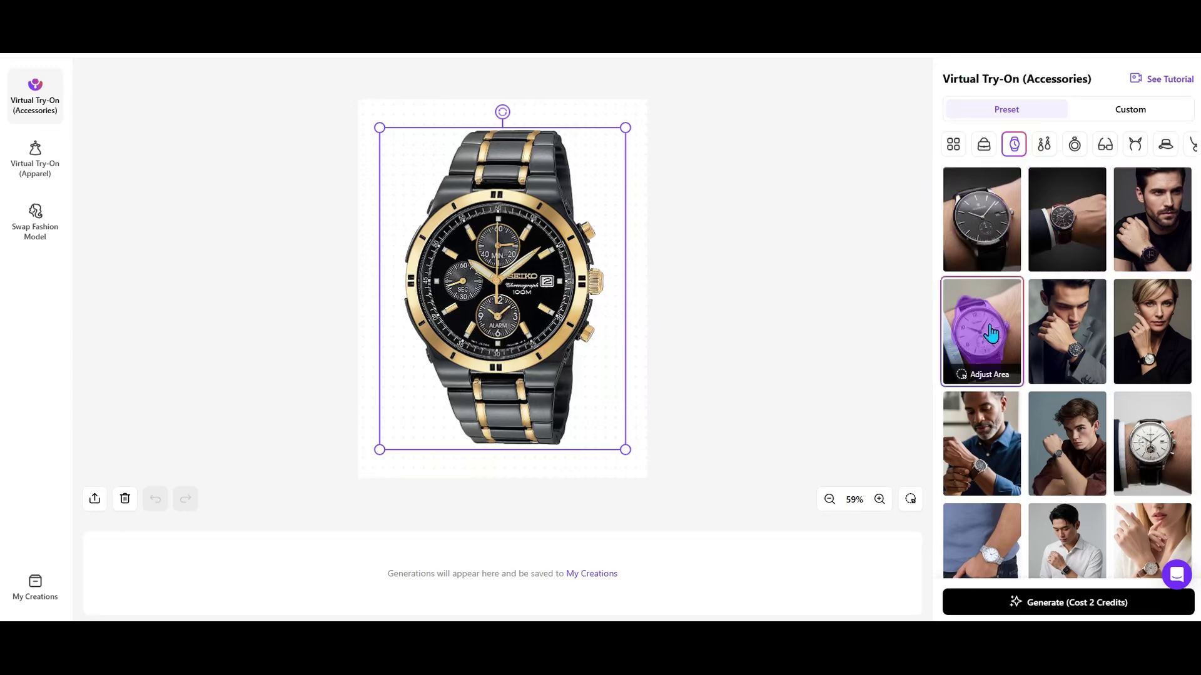
{"action": "left_click", "coordinate": [997, 378]}
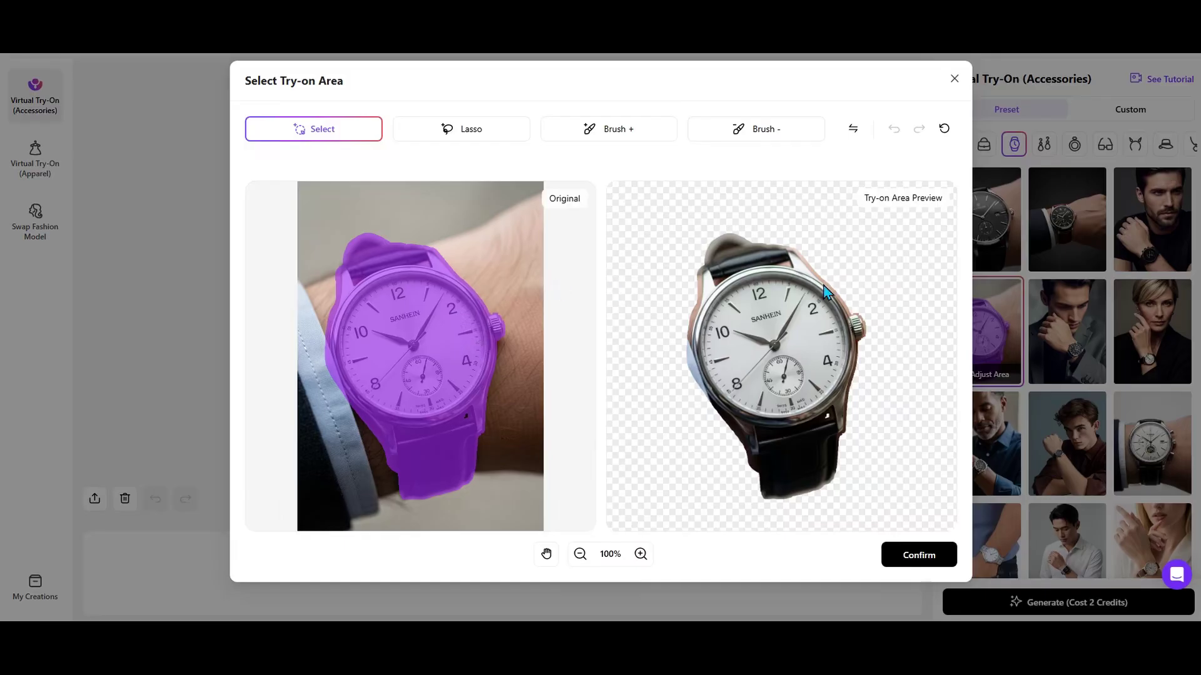
{"action": "left_click", "coordinate": [954, 80]}
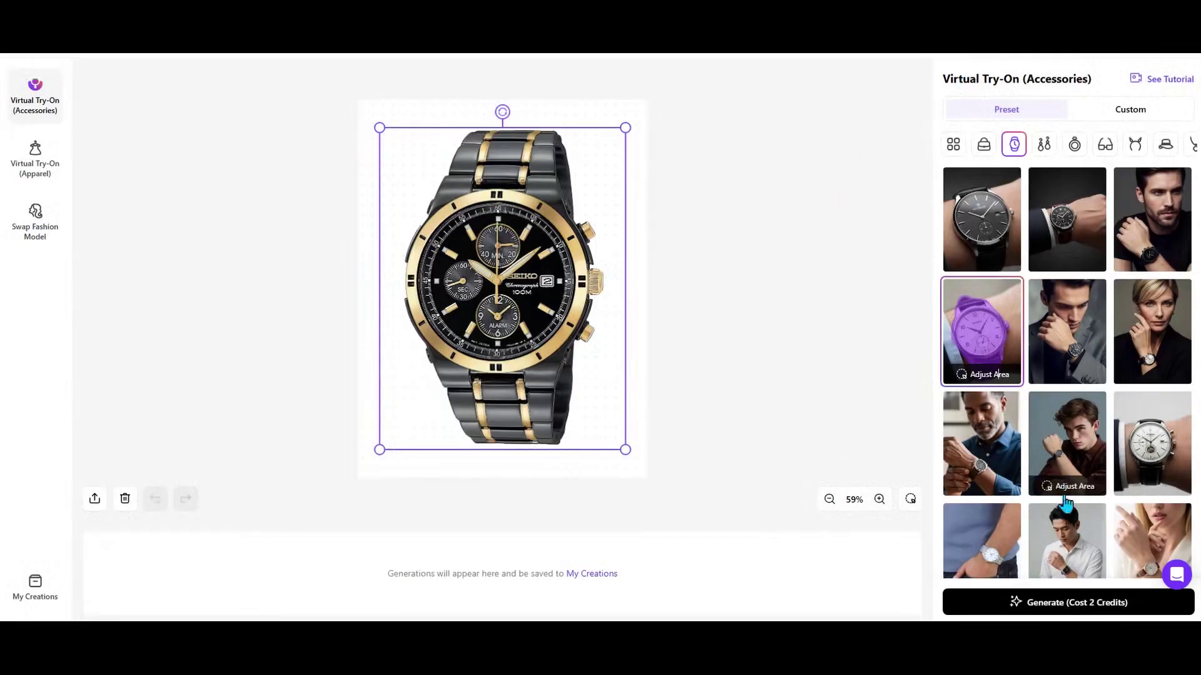
{"action": "left_click", "coordinate": [1065, 603]}
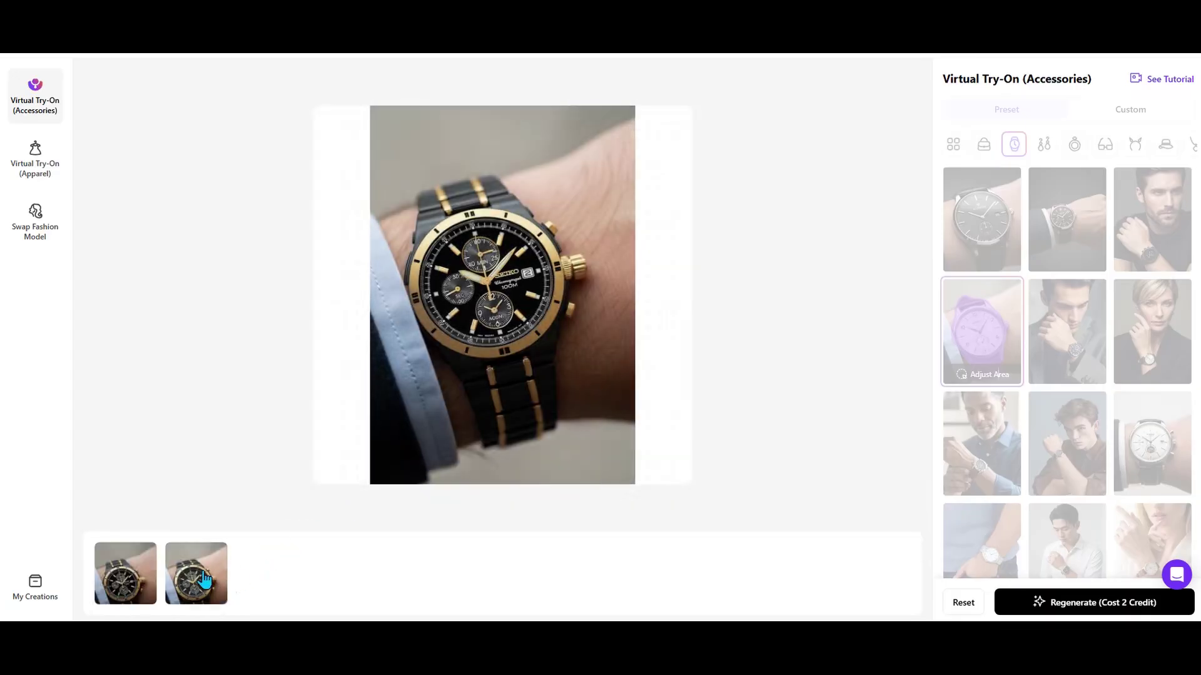
Step: Preview both generated watch try-on images at large size and compare them with the original watch
{"action": "left_click", "coordinate": [205, 579]}
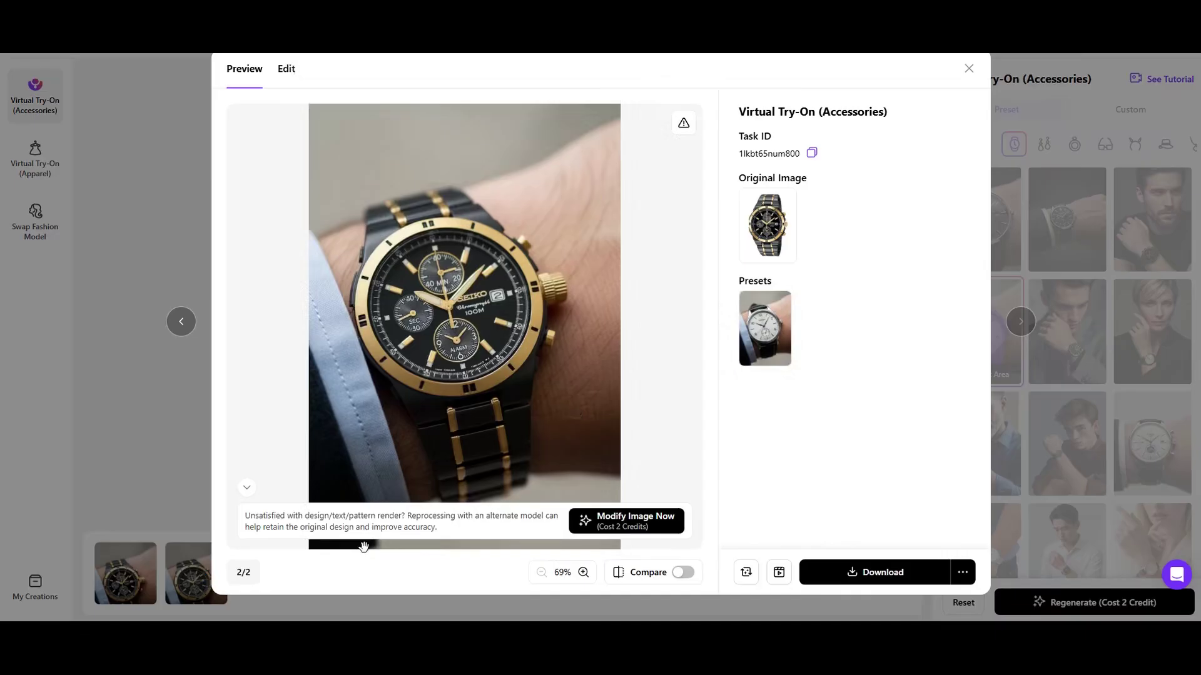
{"action": "left_click_drag", "start_coordinate": [372, 548], "coordinate": [375, 498]}
{"action": "left_click", "coordinate": [969, 70]}
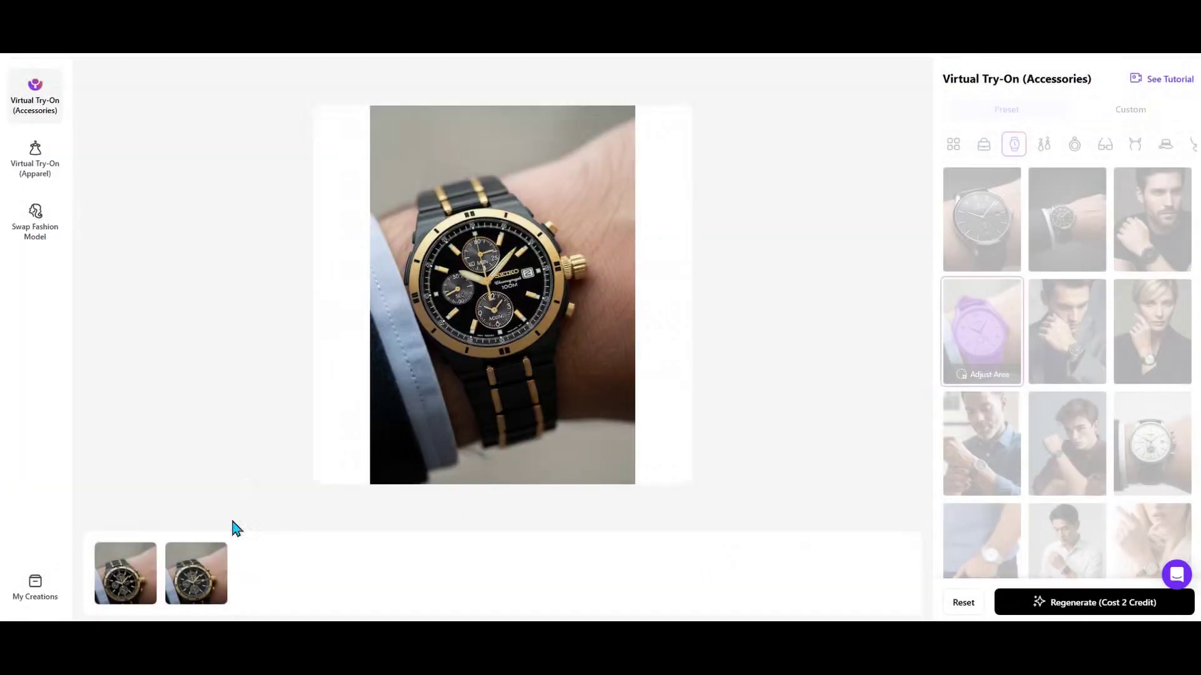
{"action": "left_click", "coordinate": [123, 581]}
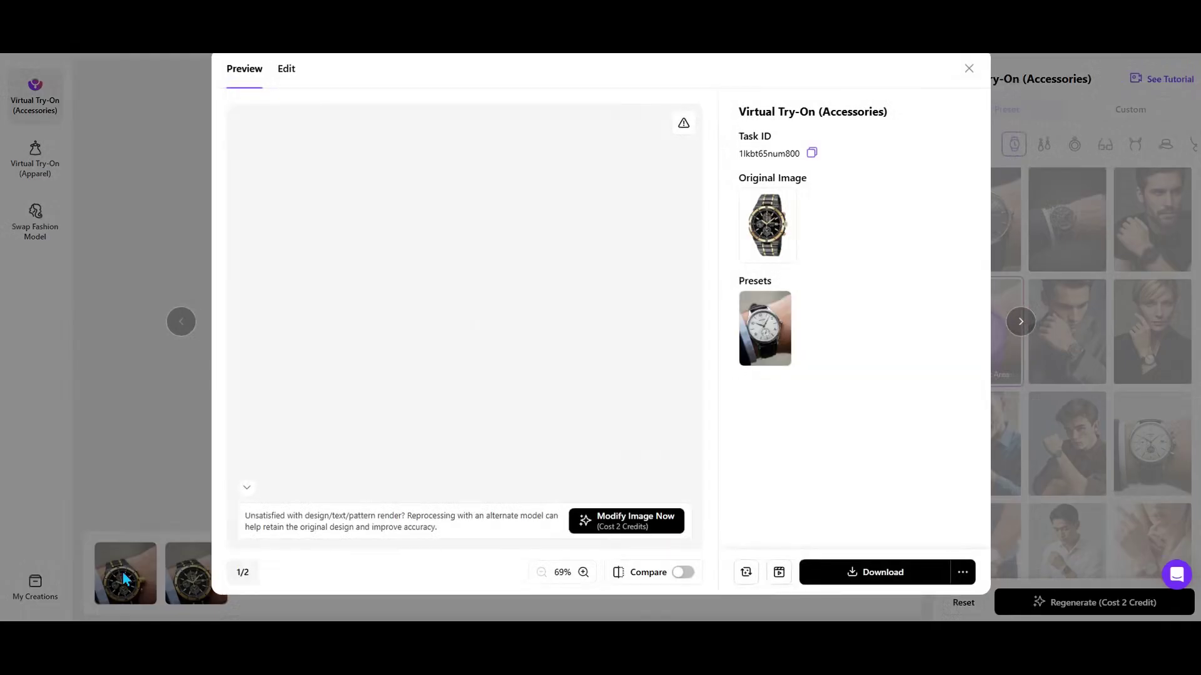
{"action": "left_click", "coordinate": [194, 577]}
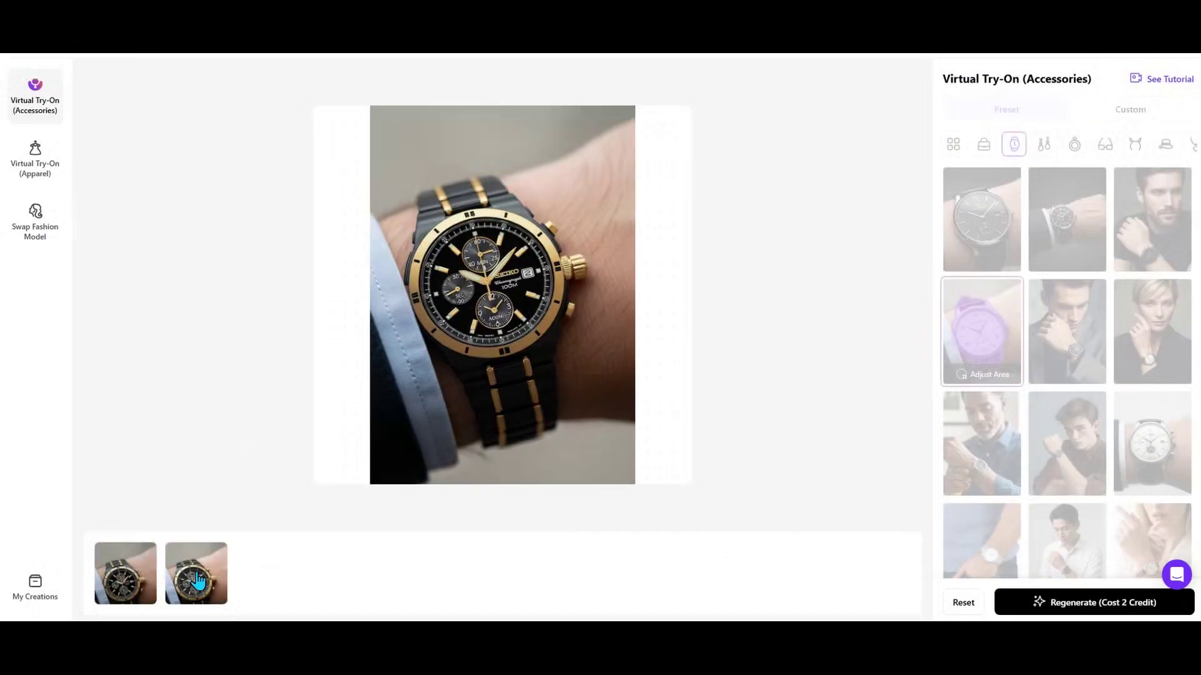
{"action": "left_click", "coordinate": [197, 571]}
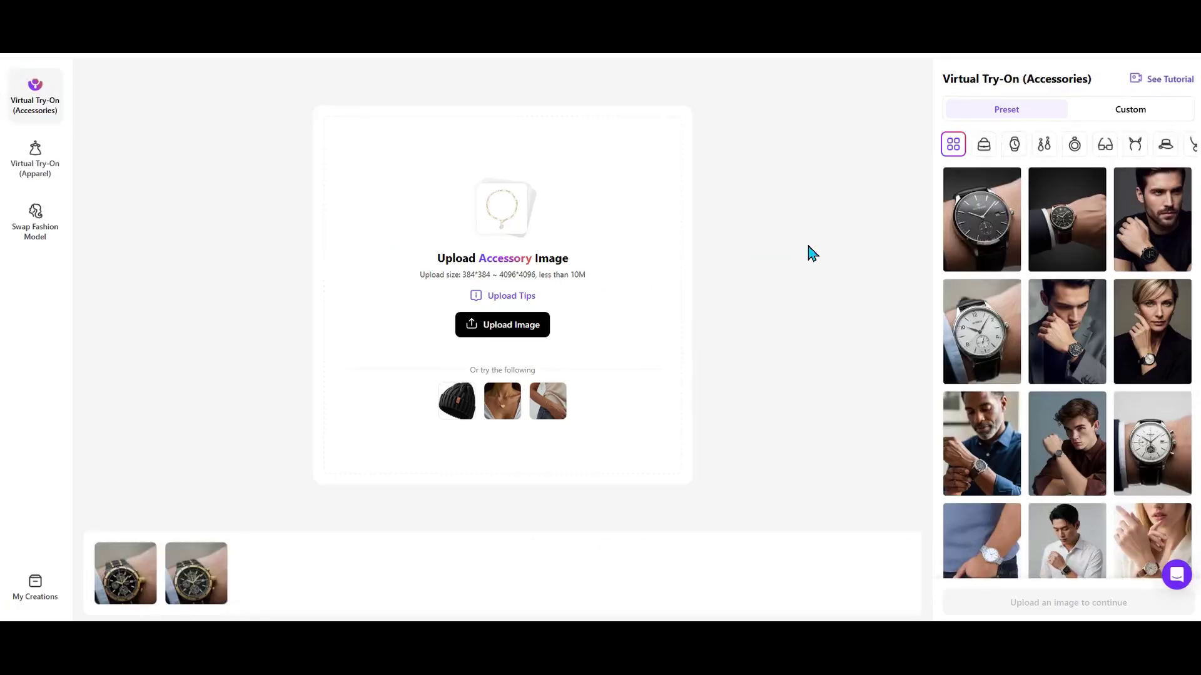
Step: Load the red handbag image with the bag presets, select the model in the burgundy off-shoulder dress and dismiss the tips
{"action": "left_click", "coordinate": [986, 149]}
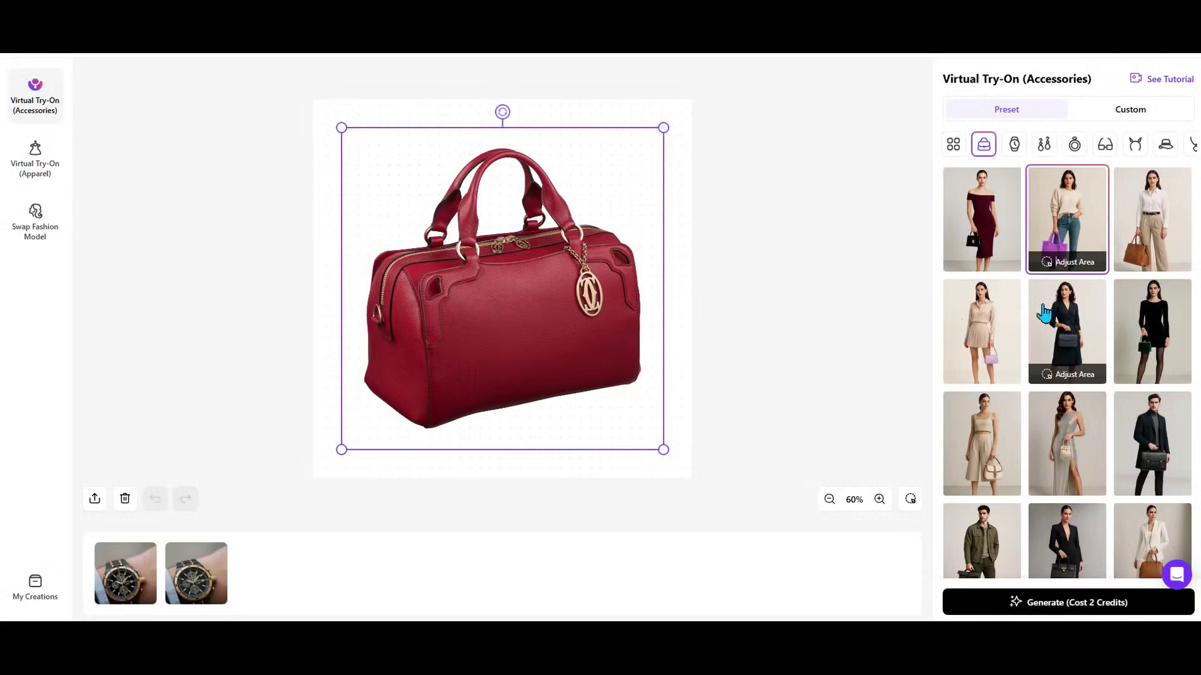
{"action": "left_click", "coordinate": [987, 243]}
{"action": "left_click", "coordinate": [988, 262]}
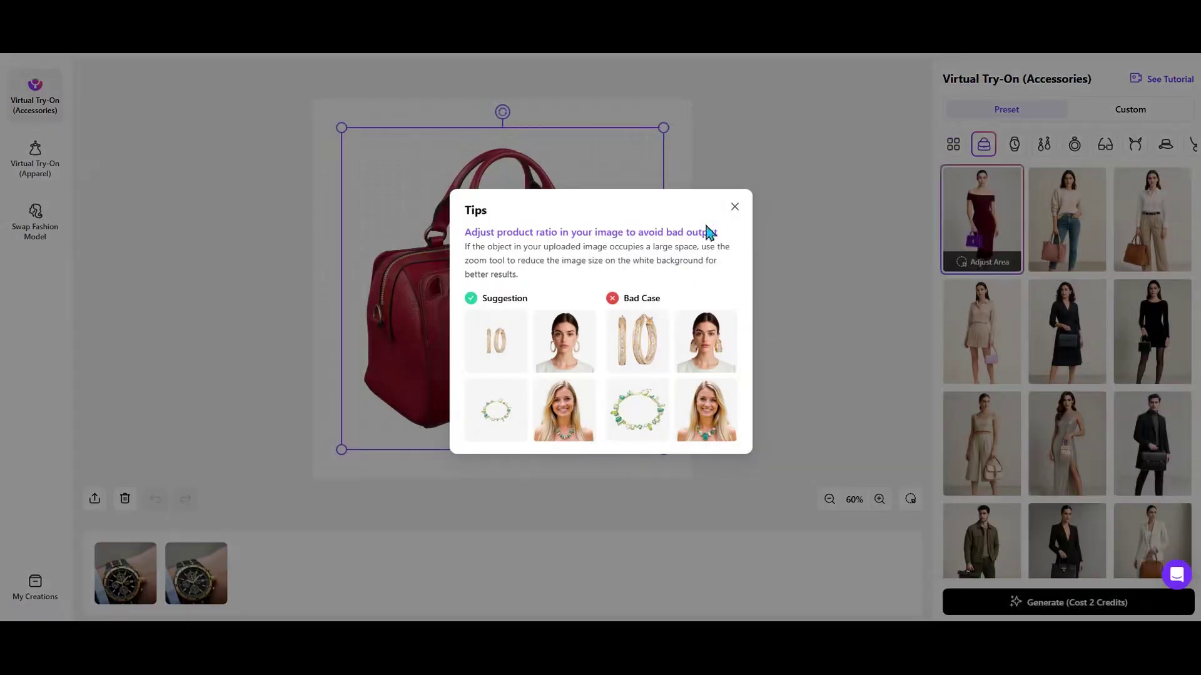
{"action": "left_click", "coordinate": [735, 206]}
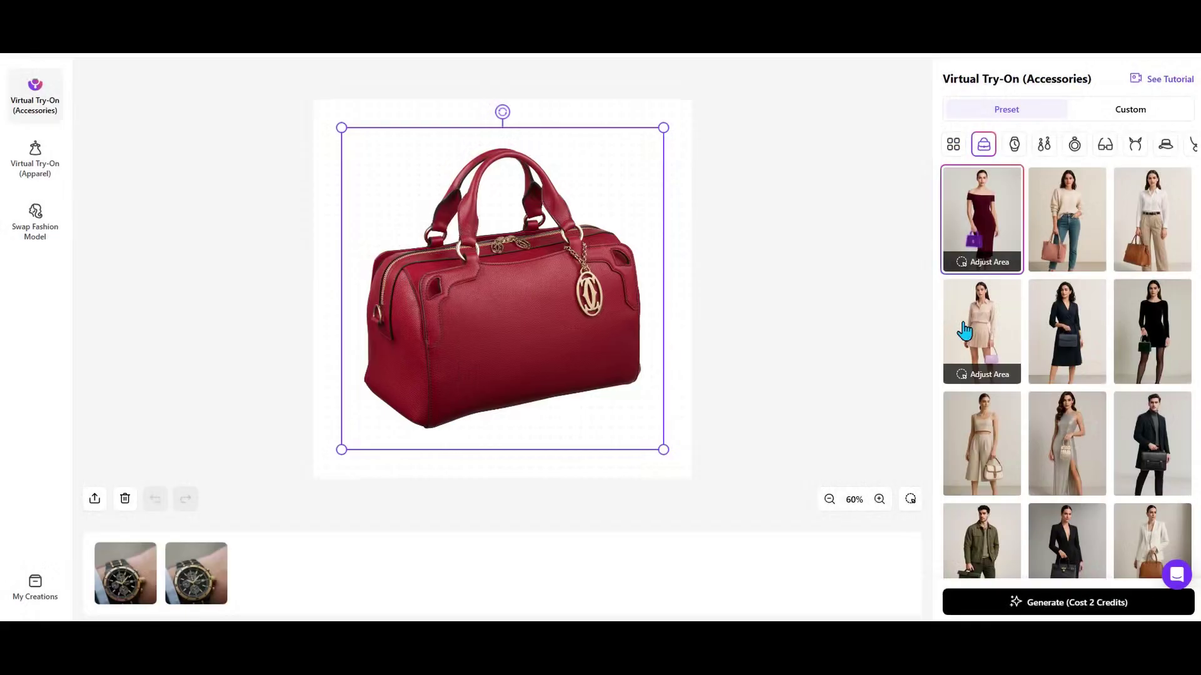
Step: Compare the jeans model preset, return to the burgundy dress model, check its try-on area and generate the handbag try-on
{"action": "left_click", "coordinate": [1065, 232]}
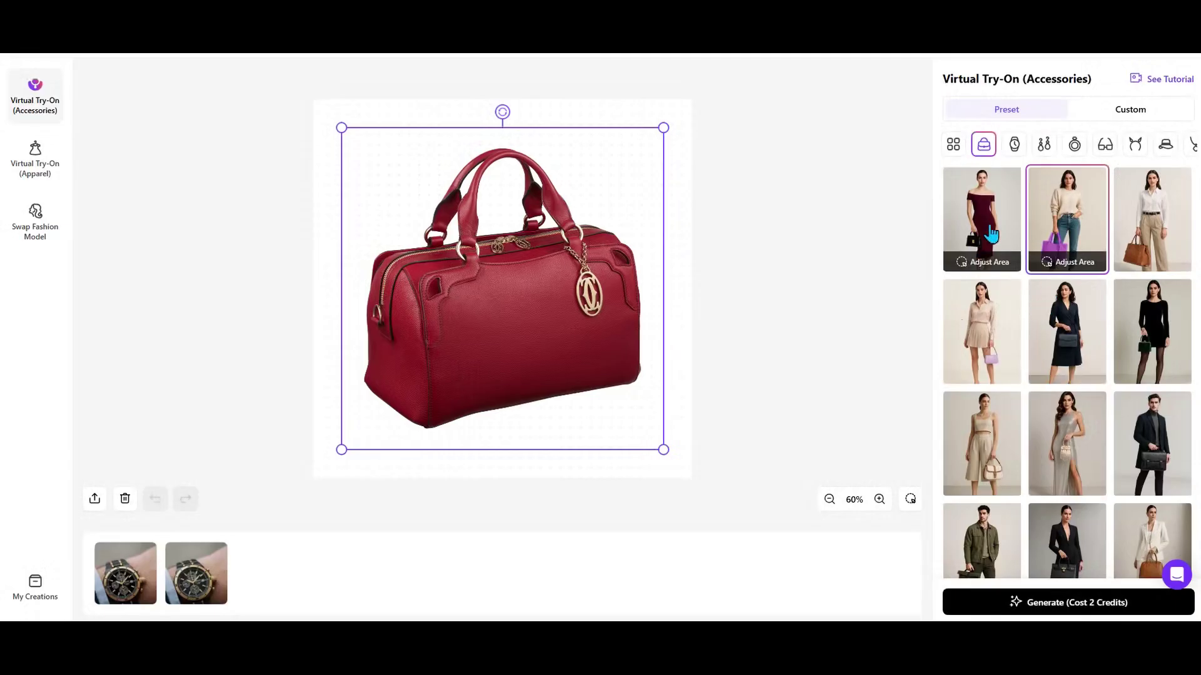
{"action": "left_click", "coordinate": [994, 238]}
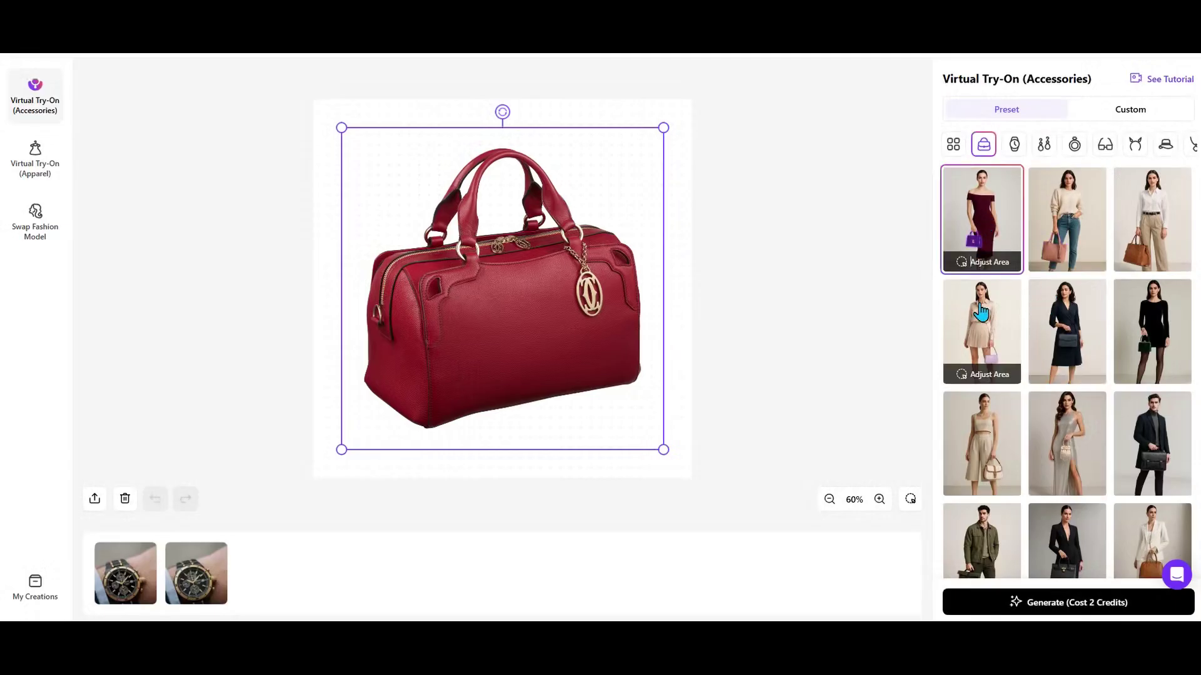
{"action": "left_click", "coordinate": [986, 262]}
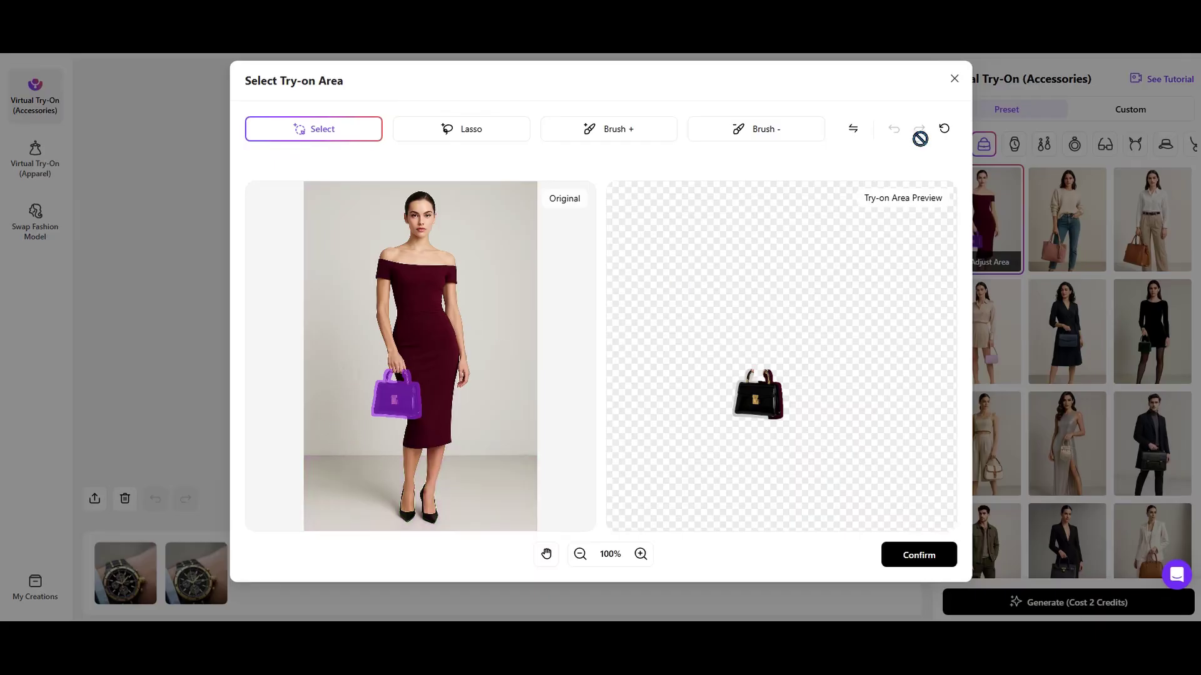
{"action": "left_click", "coordinate": [954, 80]}
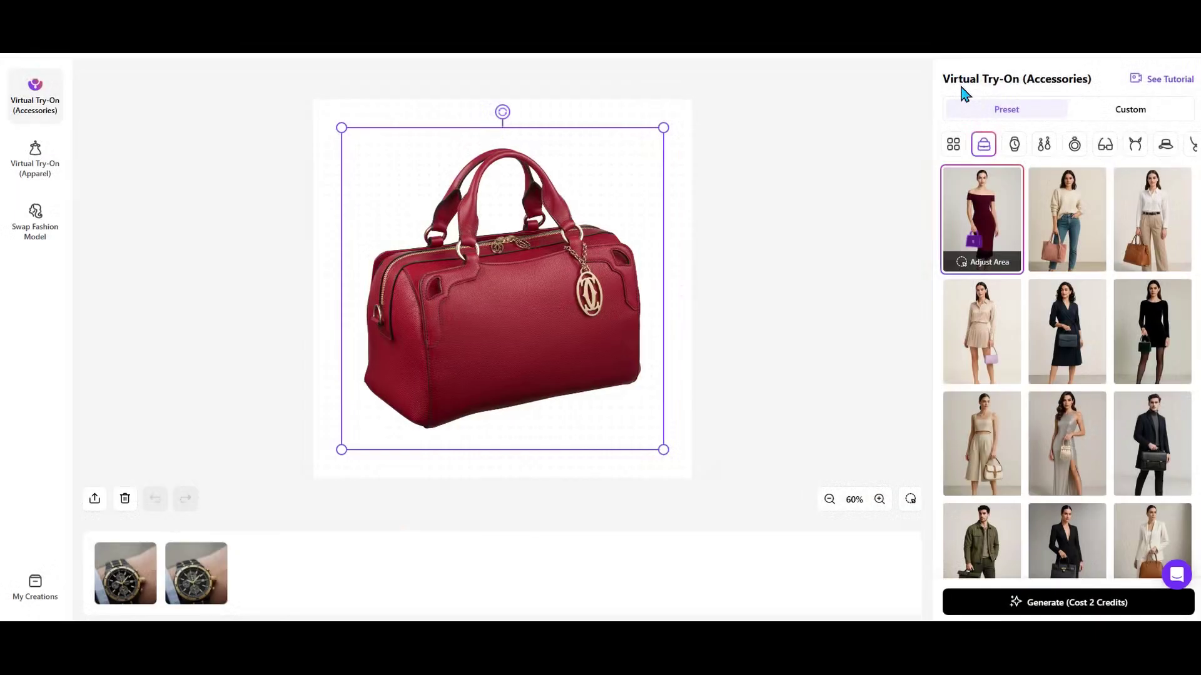
{"action": "left_click", "coordinate": [1066, 602]}
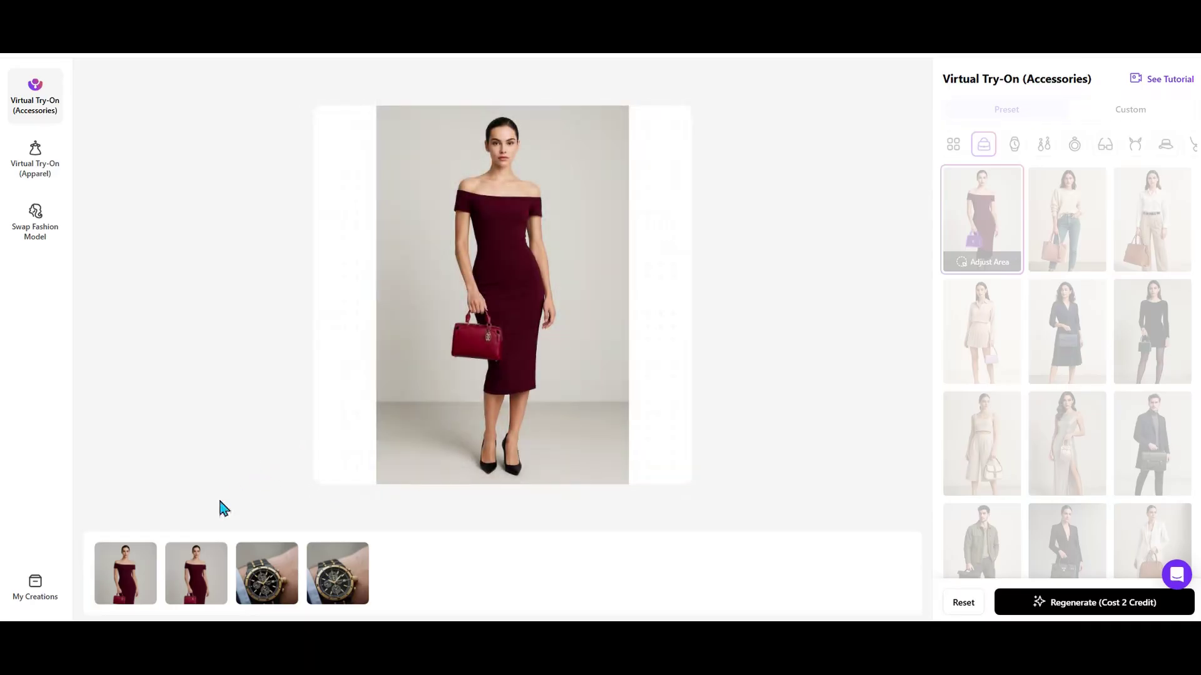
Step: Preview both generated images of the burgundy dress model carrying the red handbag
{"action": "left_click", "coordinate": [207, 570]}
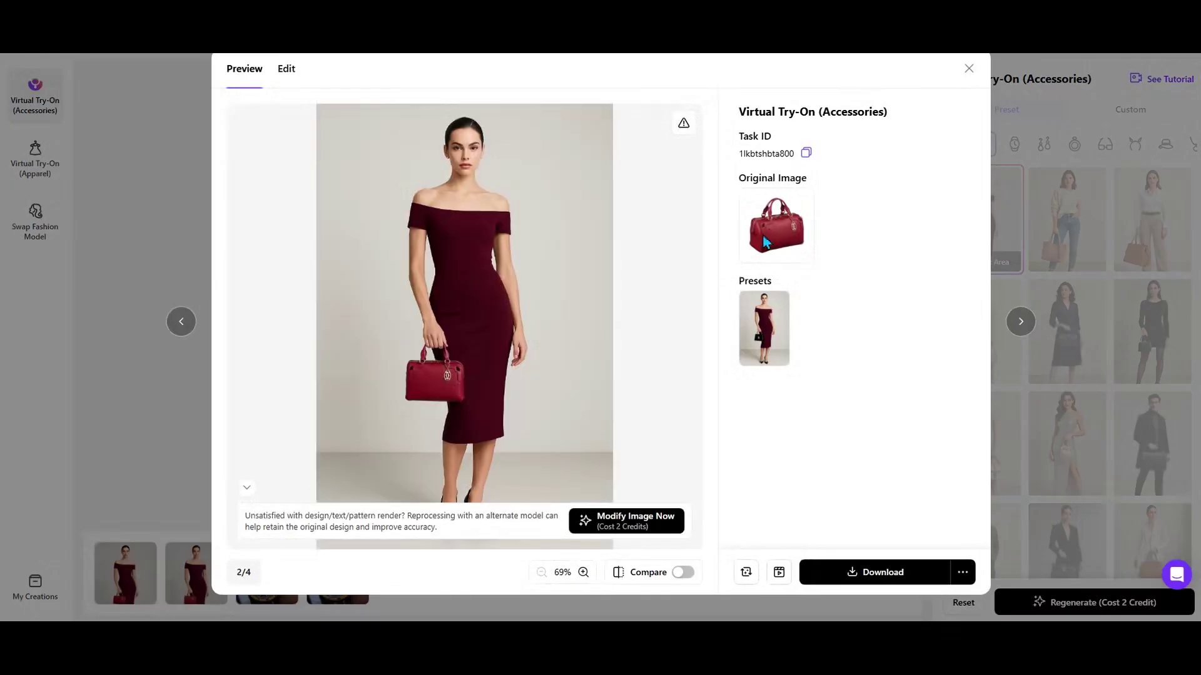
{"action": "left_click", "coordinate": [203, 454]}
{"action": "left_click", "coordinate": [142, 563]}
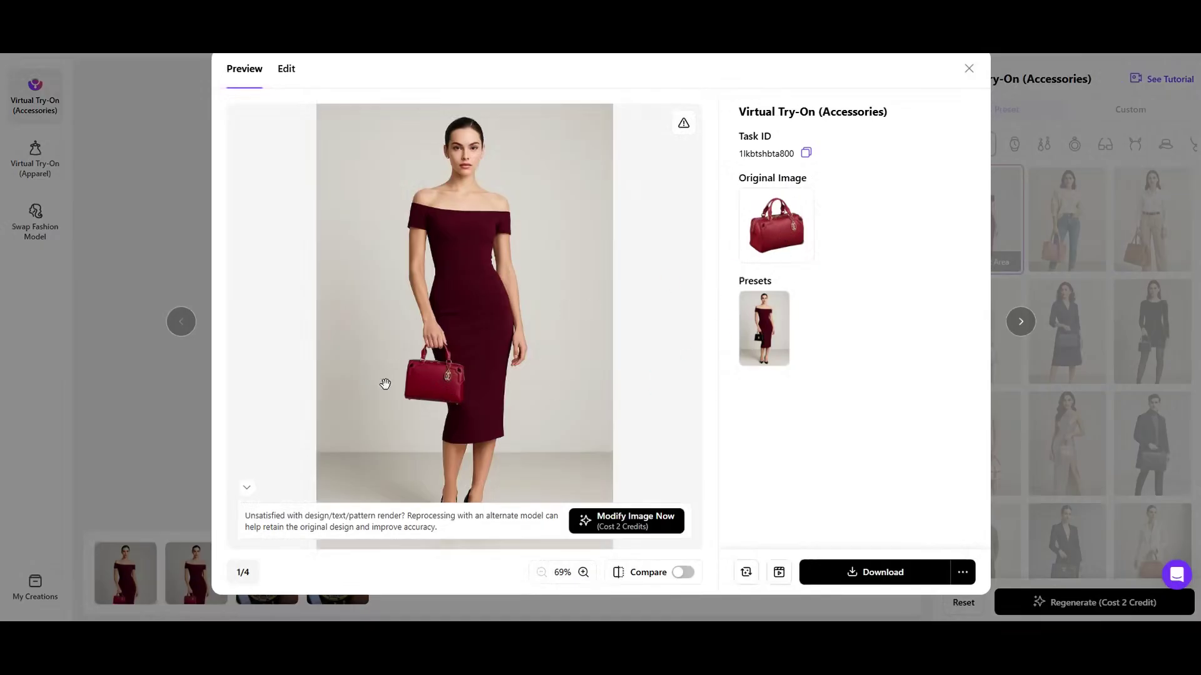
{"action": "left_click", "coordinate": [969, 70]}
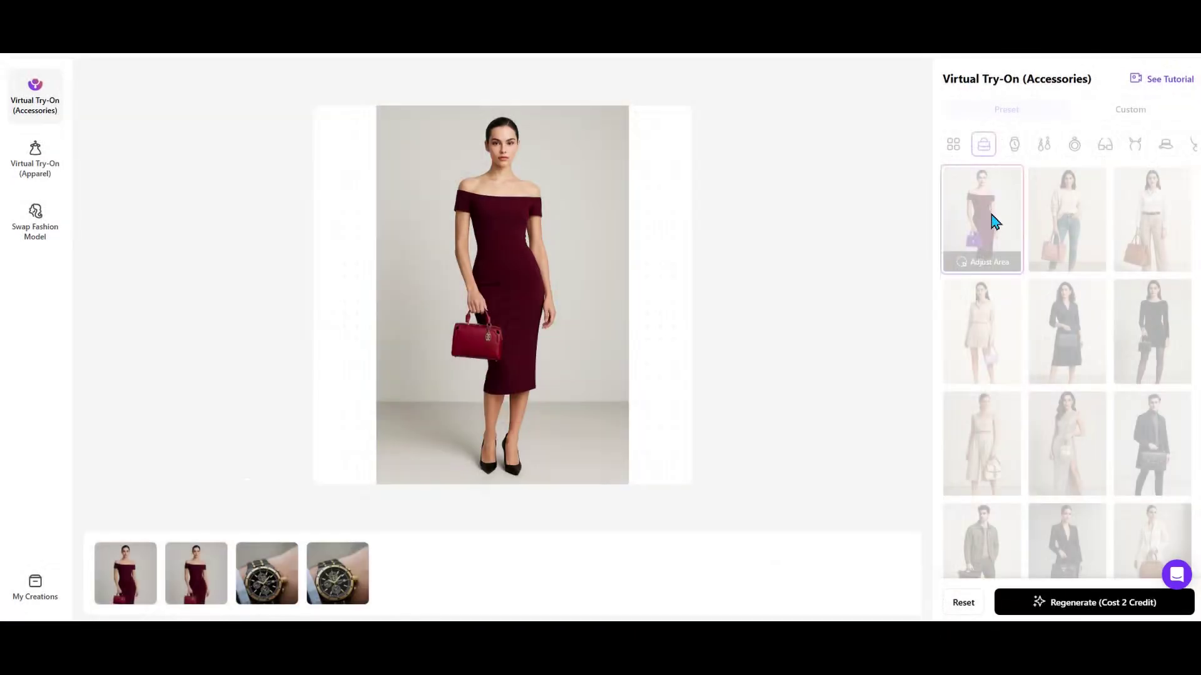
Step: Enlarge the burgundy dress model's try-on area around and beyond the bag with the add brush, confirm it and regenerate the images
{"action": "left_click", "coordinate": [987, 261]}
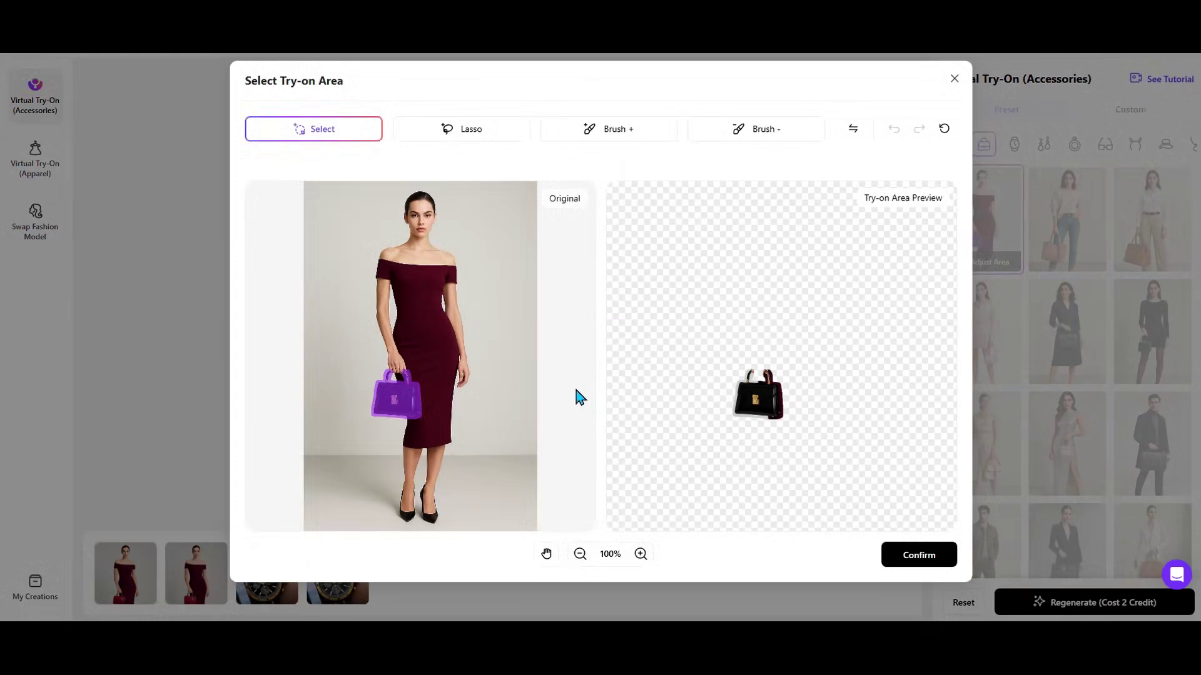
{"action": "left_click", "coordinate": [622, 134]}
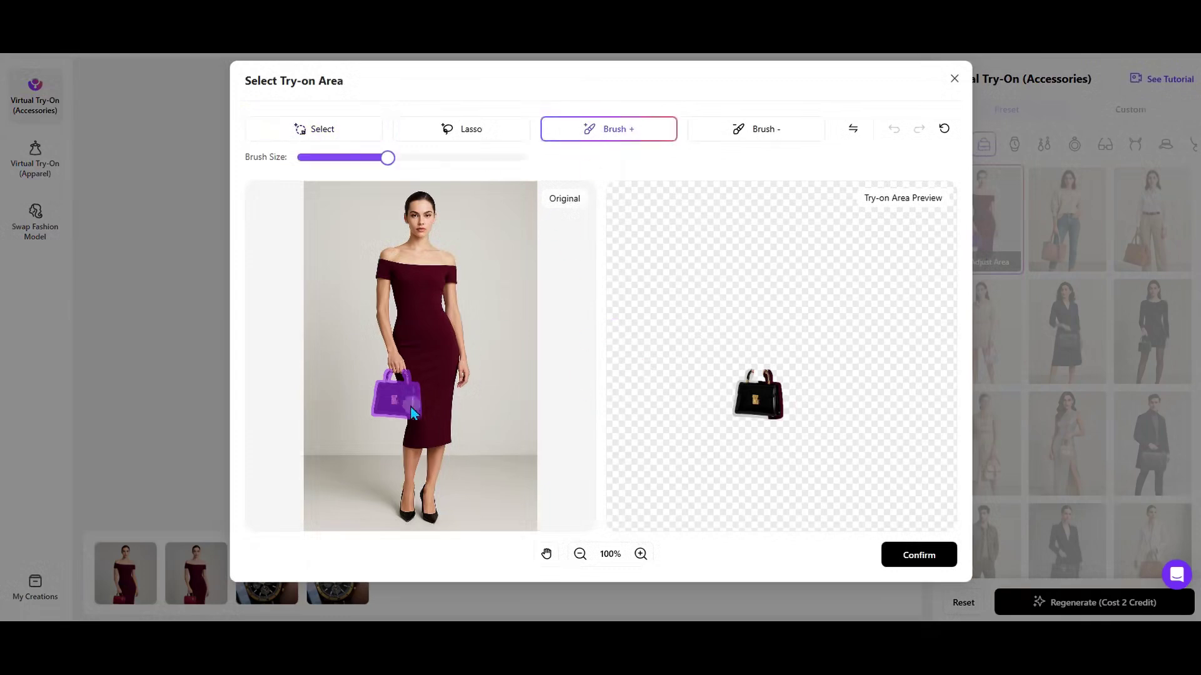
{"action": "mouse_move", "coordinate": [377, 396]}
{"action": "left_mouse_down"}
{"action": "mouse_move", "coordinate": [418, 424]}
{"action": "mouse_move", "coordinate": [422, 396]}
{"action": "mouse_move", "coordinate": [368, 391]}
{"action": "mouse_move", "coordinate": [361, 411]}
{"action": "mouse_move", "coordinate": [395, 423]}
{"action": "left_mouse_up"}
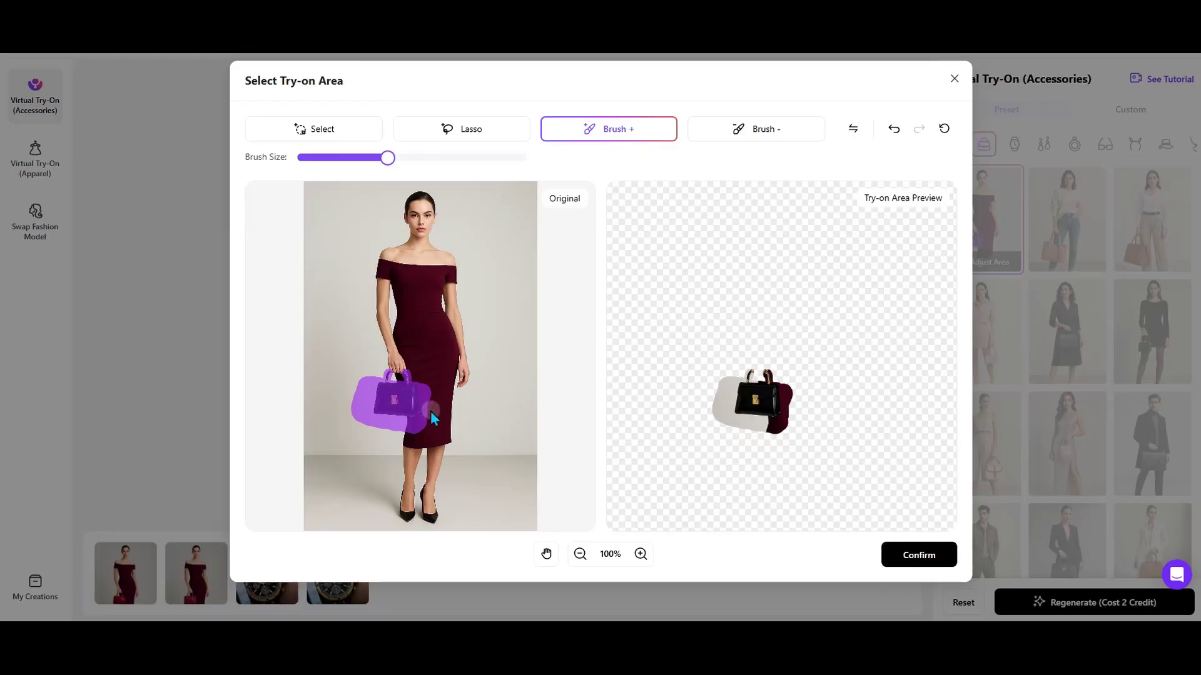
{"action": "mouse_move", "coordinate": [420, 426]}
{"action": "left_mouse_down"}
{"action": "mouse_move", "coordinate": [360, 428]}
{"action": "mouse_move", "coordinate": [350, 404]}
{"action": "mouse_move", "coordinate": [361, 394]}
{"action": "left_mouse_up"}
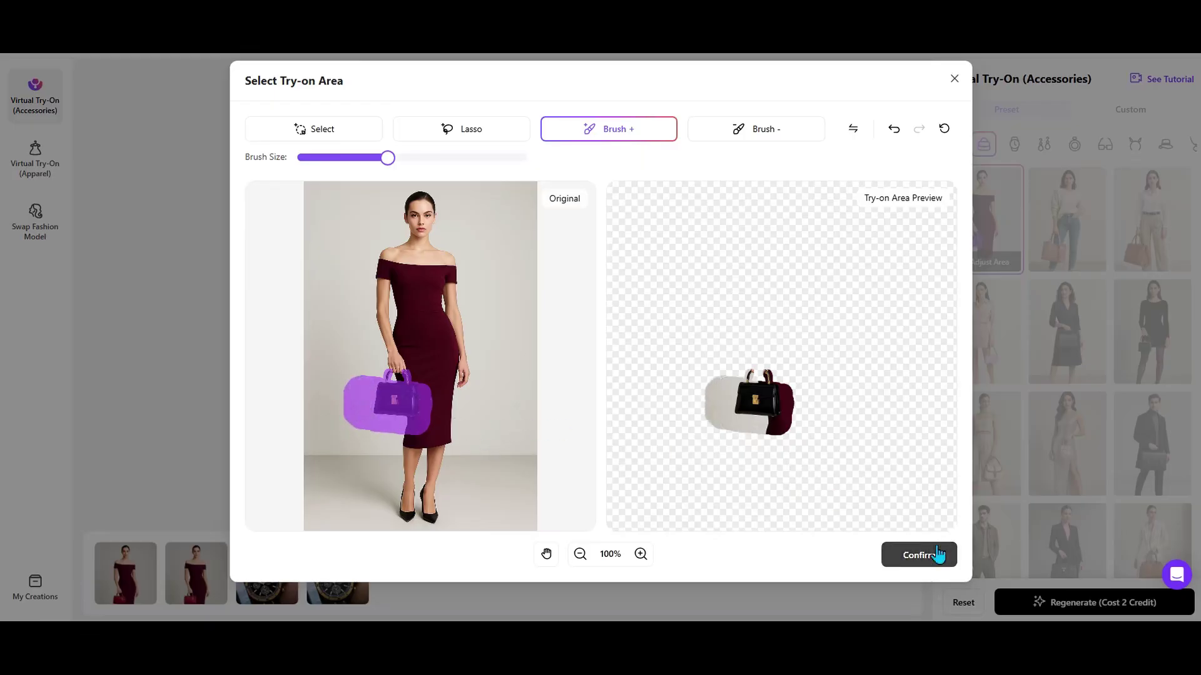
{"action": "left_click", "coordinate": [917, 555]}
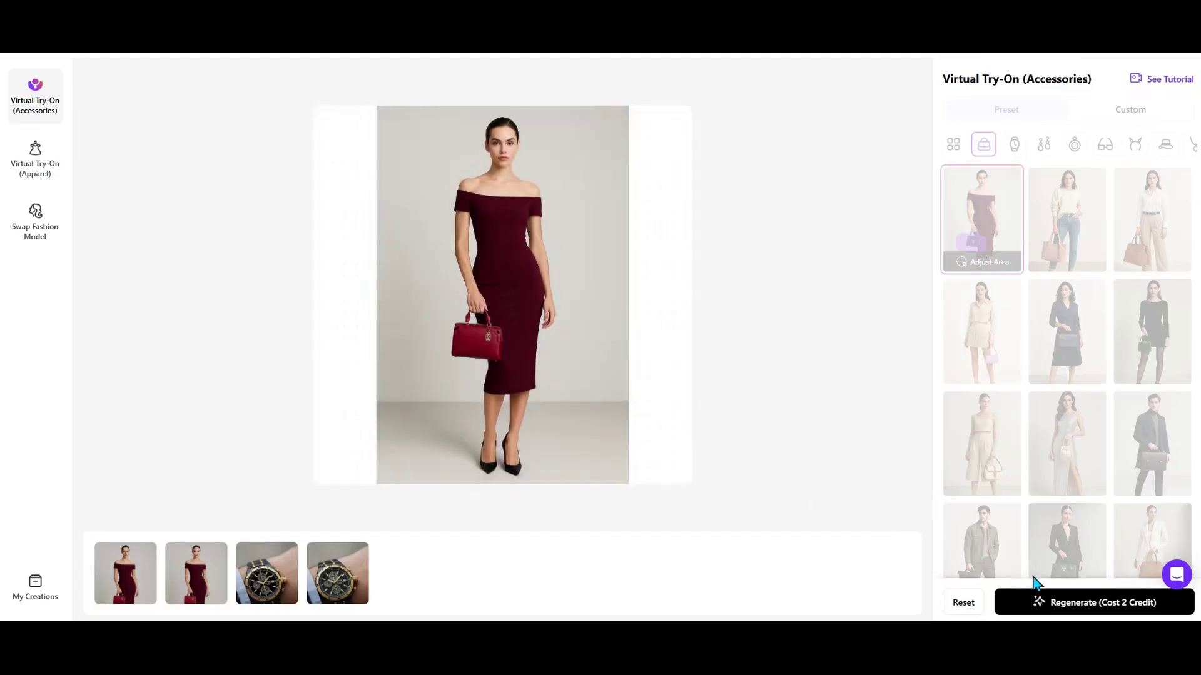
{"action": "left_click", "coordinate": [1083, 607]}
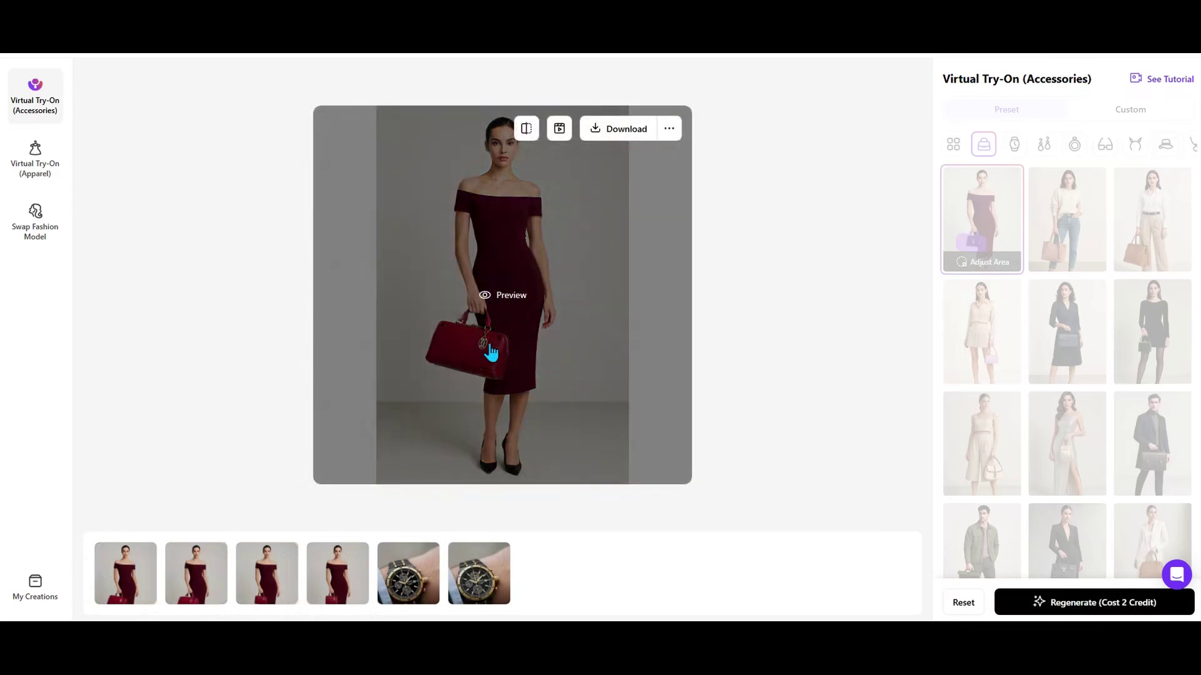
Step: Preview the regenerated image of the burgundy dress model with the handbag at large size, then close the preview
{"action": "left_click", "coordinate": [496, 317]}
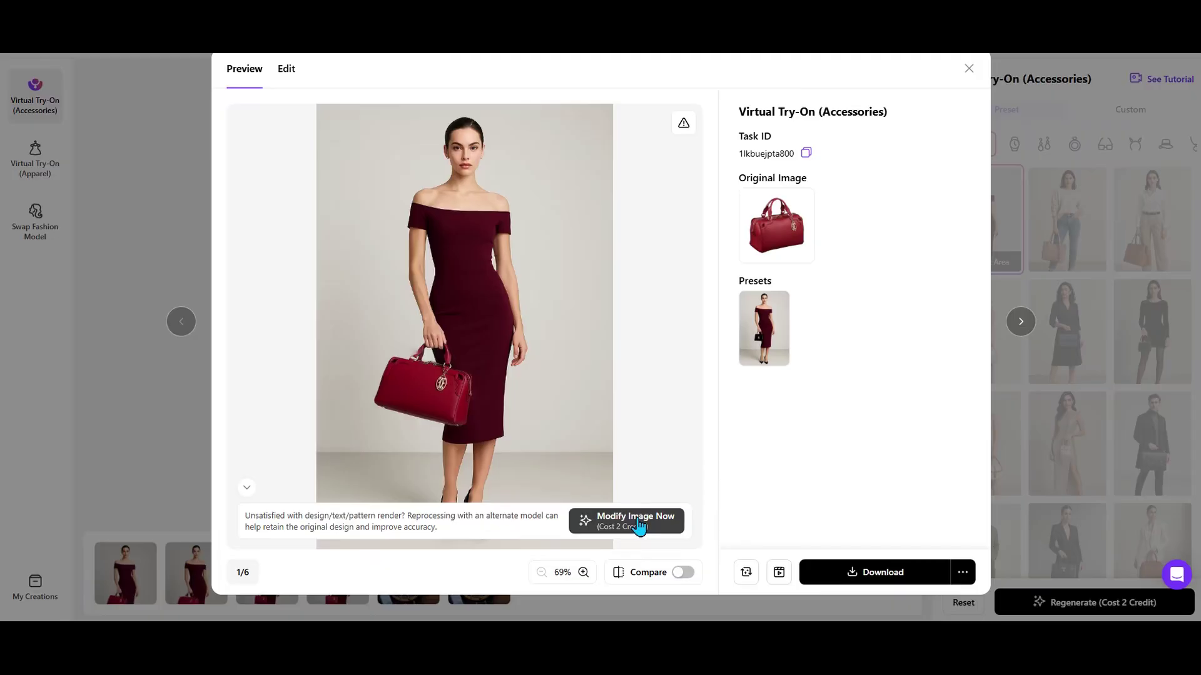
{"action": "mouse_move", "coordinate": [546, 456]}
{"action": "left_mouse_down"}
{"action": "mouse_move", "coordinate": [557, 437]}
{"action": "mouse_move", "coordinate": [557, 461]}
{"action": "left_mouse_up"}
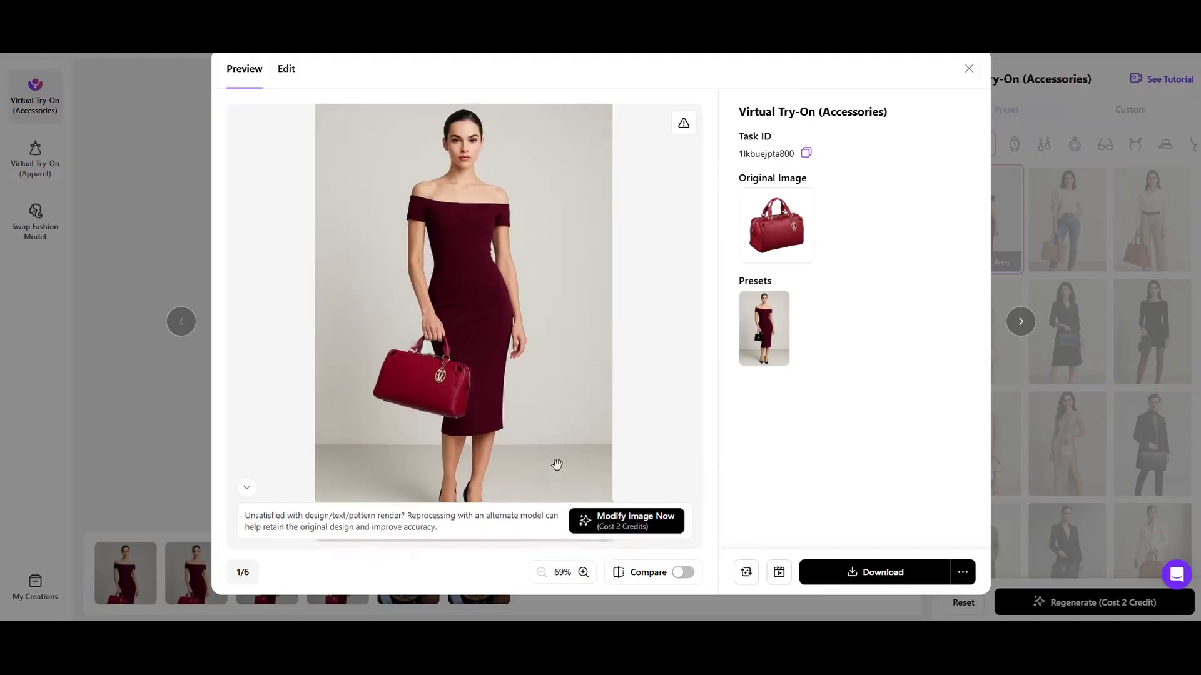
{"action": "left_click", "coordinate": [968, 68]}
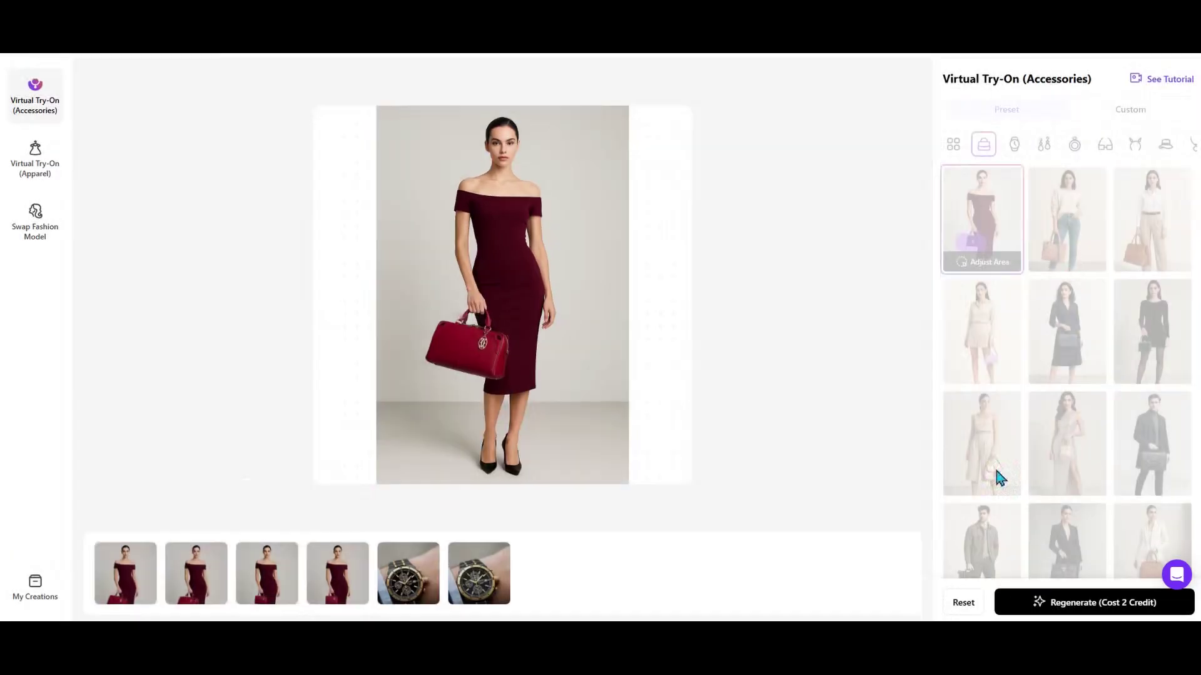
Step: Reset the handbag try-on and look through the available bag model presets
{"action": "left_click", "coordinate": [963, 604]}
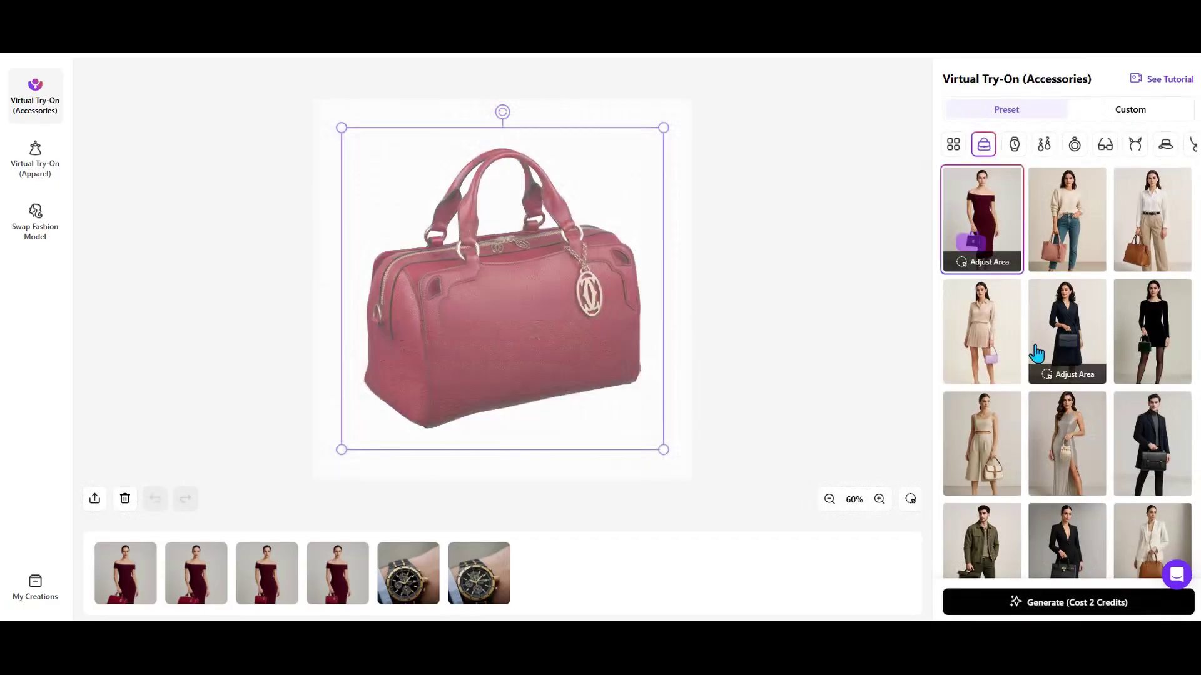
{"action": "scroll", "coordinate": [1016, 295], "scroll_direction": "down", "scroll_amount": 3}
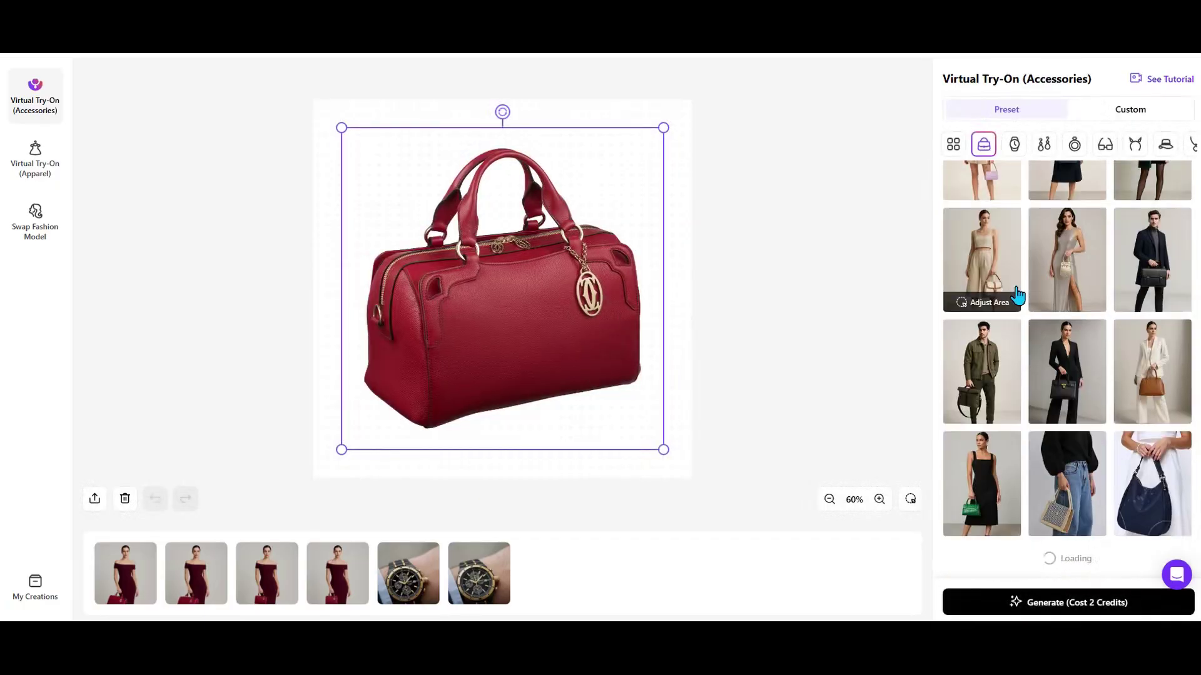
{"action": "scroll", "coordinate": [1017, 296], "scroll_direction": "down", "scroll_amount": 10}
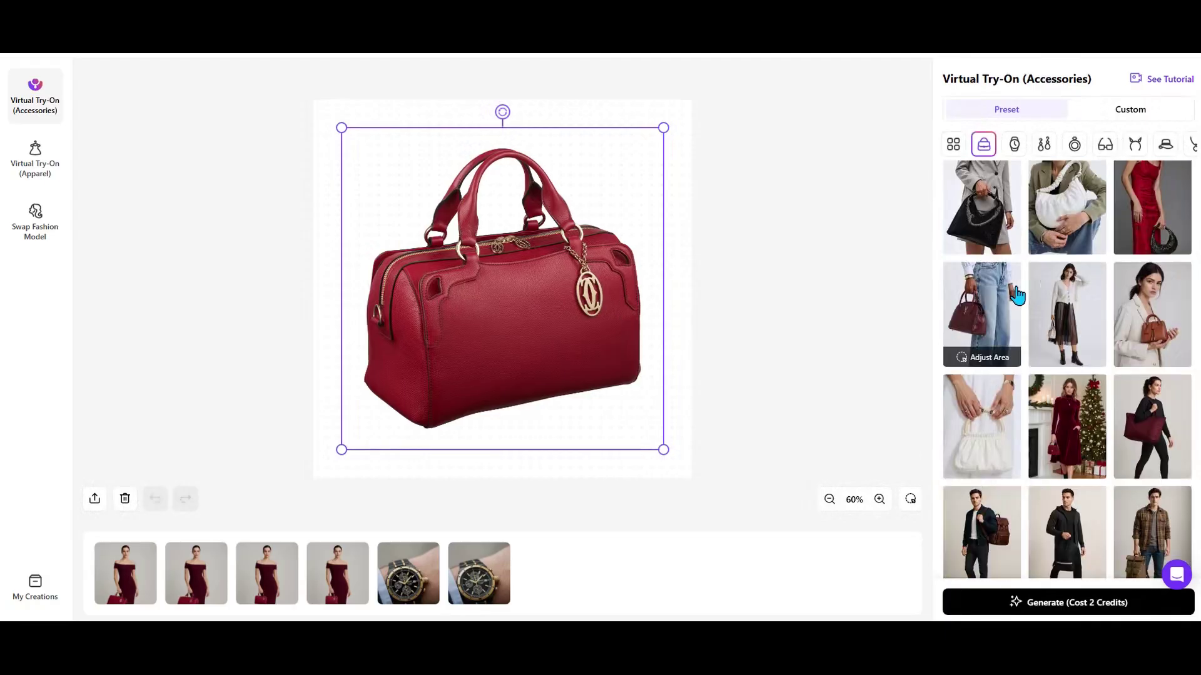
{"action": "scroll", "coordinate": [1017, 296], "scroll_direction": "down", "scroll_amount": 1}
{"action": "scroll", "coordinate": [1017, 296], "scroll_direction": "up", "scroll_amount": 4}
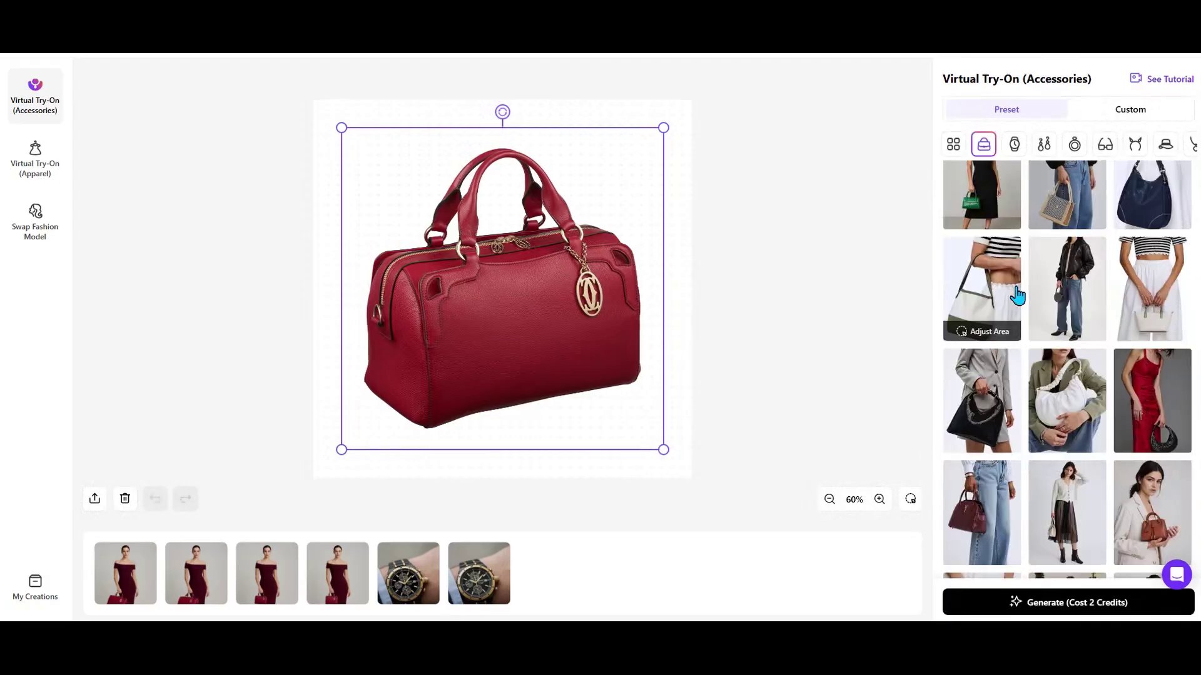
{"action": "scroll", "coordinate": [1017, 296], "scroll_direction": "up", "scroll_amount": 3}
{"action": "scroll", "coordinate": [1024, 298], "scroll_direction": "up", "scroll_amount": 1}
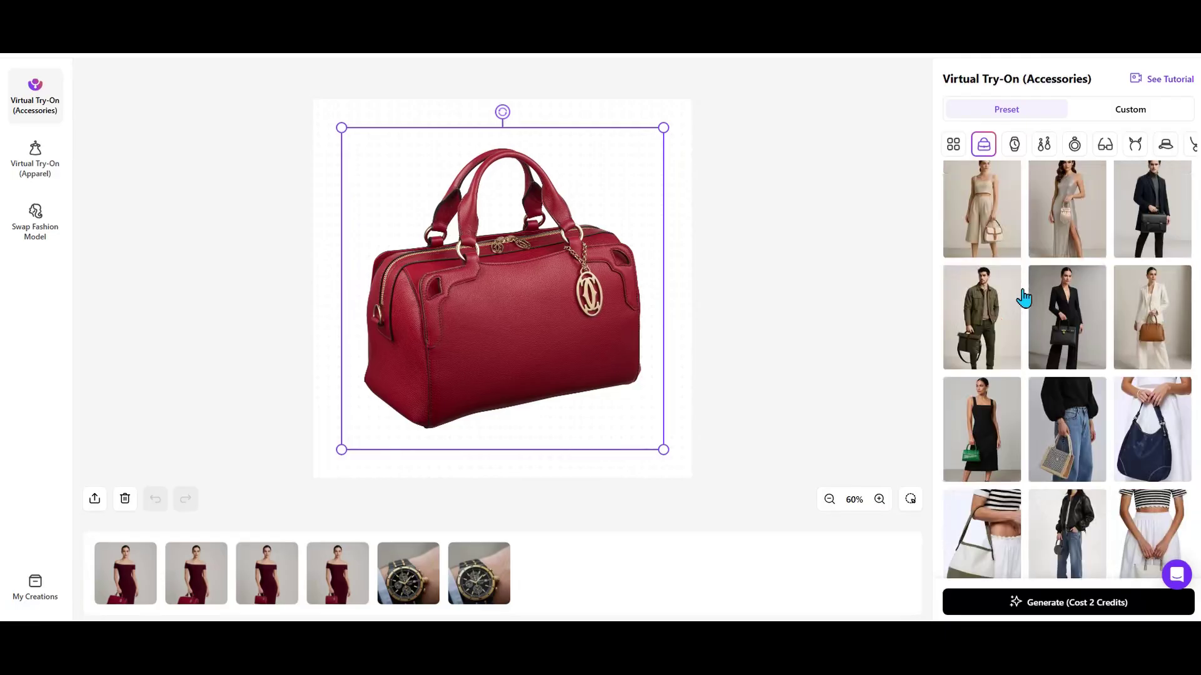
{"action": "scroll", "coordinate": [1023, 298], "scroll_direction": "up", "scroll_amount": 3}
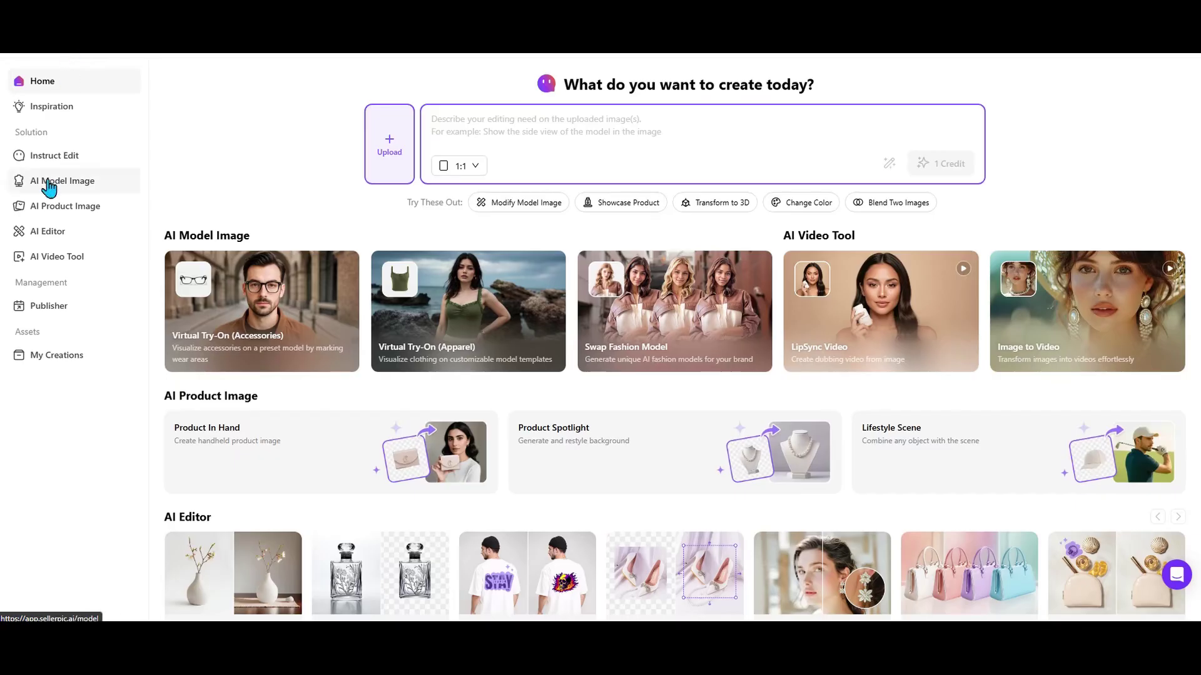
Step: Open Product In Hand and upload the Head & Shoulders bottle from the device as replacement product for the white-sweater model's bottle
{"action": "left_click", "coordinate": [48, 204]}
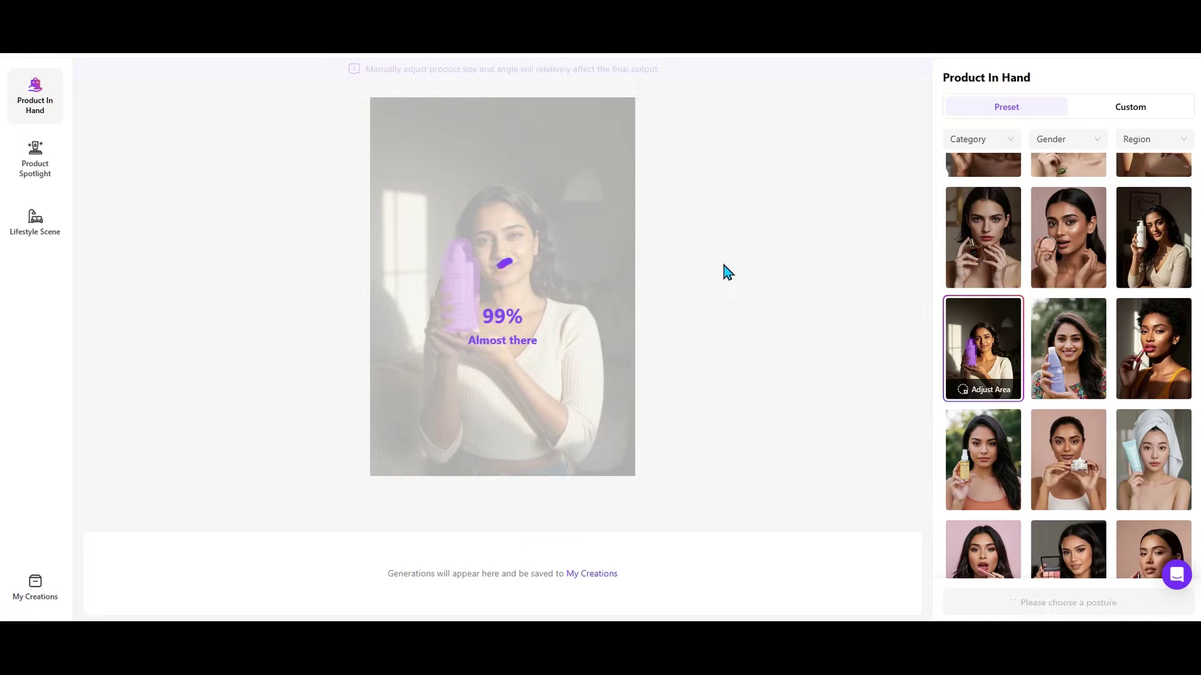
{"action": "mouse_move", "coordinate": [459, 292]}
{"action": "left_mouse_down"}
{"action": "mouse_move", "coordinate": [513, 283]}
{"action": "mouse_move", "coordinate": [462, 297]}
{"action": "left_mouse_up"}
{"action": "key", "text": "Delete"}
{"action": "mouse_move", "coordinate": [519, 516]}
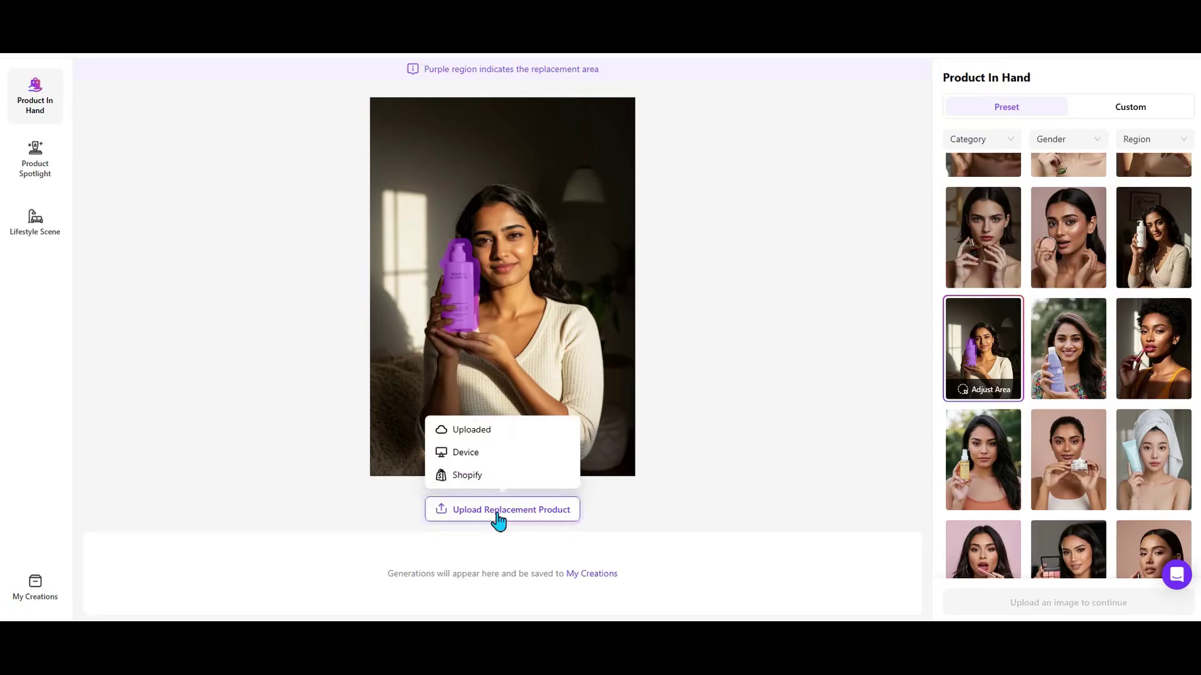
{"action": "left_click", "coordinate": [466, 452]}
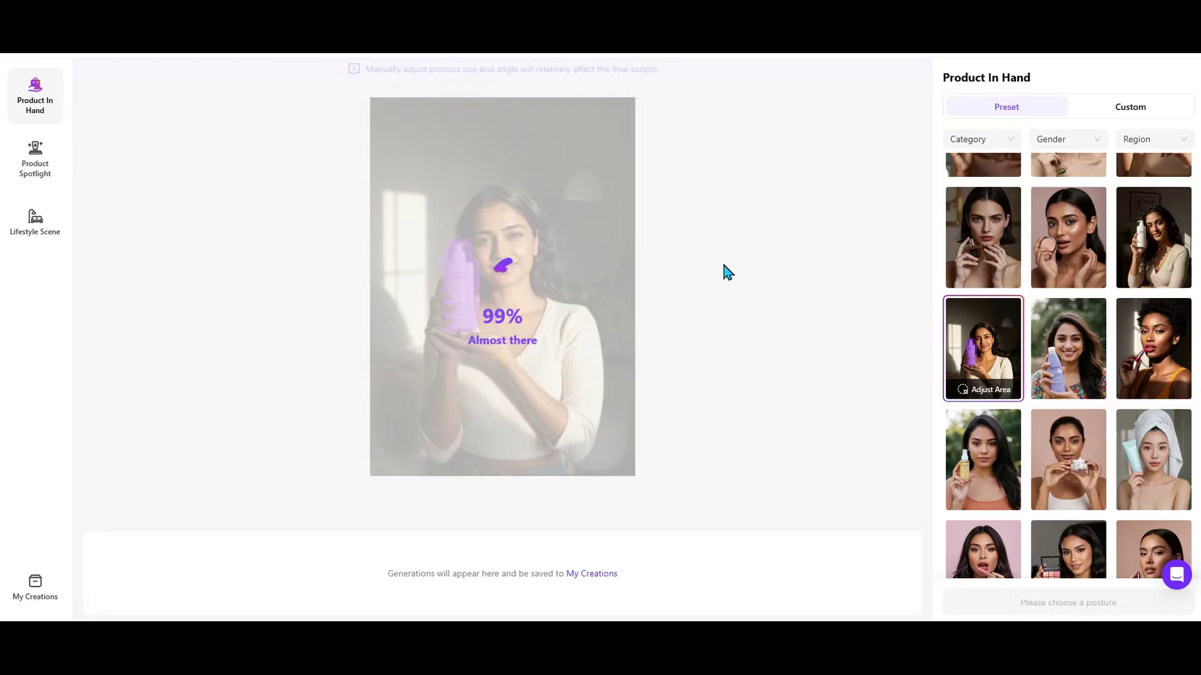
{"action": "mouse_move", "coordinate": [460, 290]}
{"action": "left_mouse_down"}
{"action": "mouse_move", "coordinate": [531, 282]}
{"action": "mouse_move", "coordinate": [459, 287]}
{"action": "left_mouse_up"}
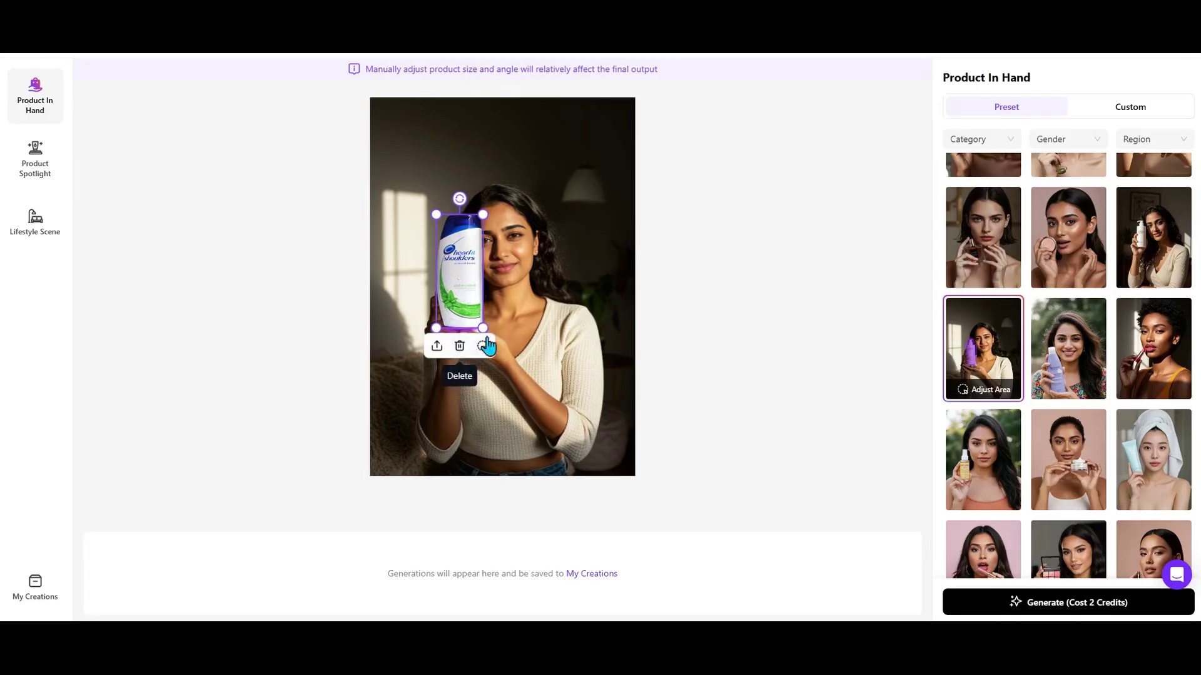
Step: Tilt the shampoo bottle slightly counterclockwise, shrink it and position it over the original bottle in the model's hands
{"action": "left_click_drag", "start_coordinate": [460, 198], "coordinate": [455, 199]}
{"action": "mouse_move", "coordinate": [463, 276]}
{"action": "left_mouse_down"}
{"action": "mouse_move", "coordinate": [533, 287]}
{"action": "mouse_move", "coordinate": [460, 278]}
{"action": "left_mouse_up"}
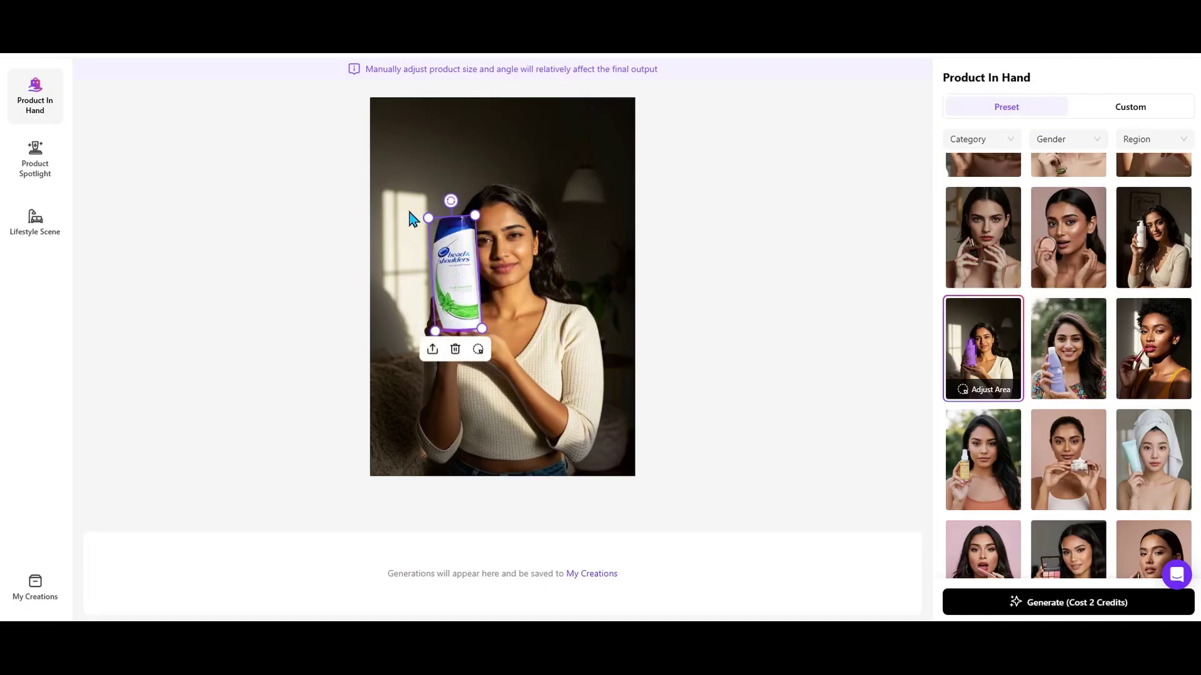
{"action": "left_click_drag", "start_coordinate": [429, 220], "coordinate": [434, 230]}
{"action": "mouse_move", "coordinate": [445, 275]}
{"action": "left_mouse_down"}
{"action": "mouse_move", "coordinate": [518, 275]}
{"action": "mouse_move", "coordinate": [446, 280]}
{"action": "left_mouse_up"}
{"action": "left_click_drag", "start_coordinate": [477, 235], "coordinate": [476, 235]}
{"action": "mouse_move", "coordinate": [464, 294]}
{"action": "left_mouse_down"}
{"action": "mouse_move", "coordinate": [564, 411]}
{"action": "mouse_move", "coordinate": [464, 285]}
{"action": "mouse_move", "coordinate": [462, 295]}
{"action": "left_mouse_up"}
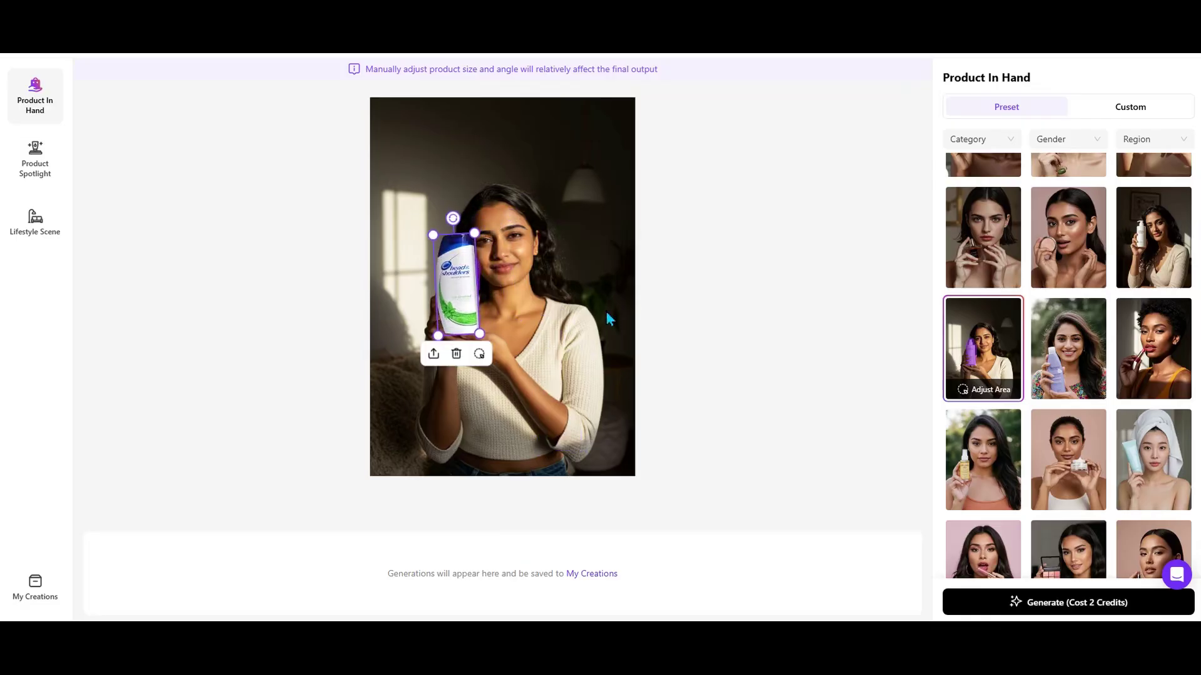
Step: Generate the product-in-hand image of the shampoo bottle and preview the result at large size
{"action": "left_click", "coordinate": [1063, 605]}
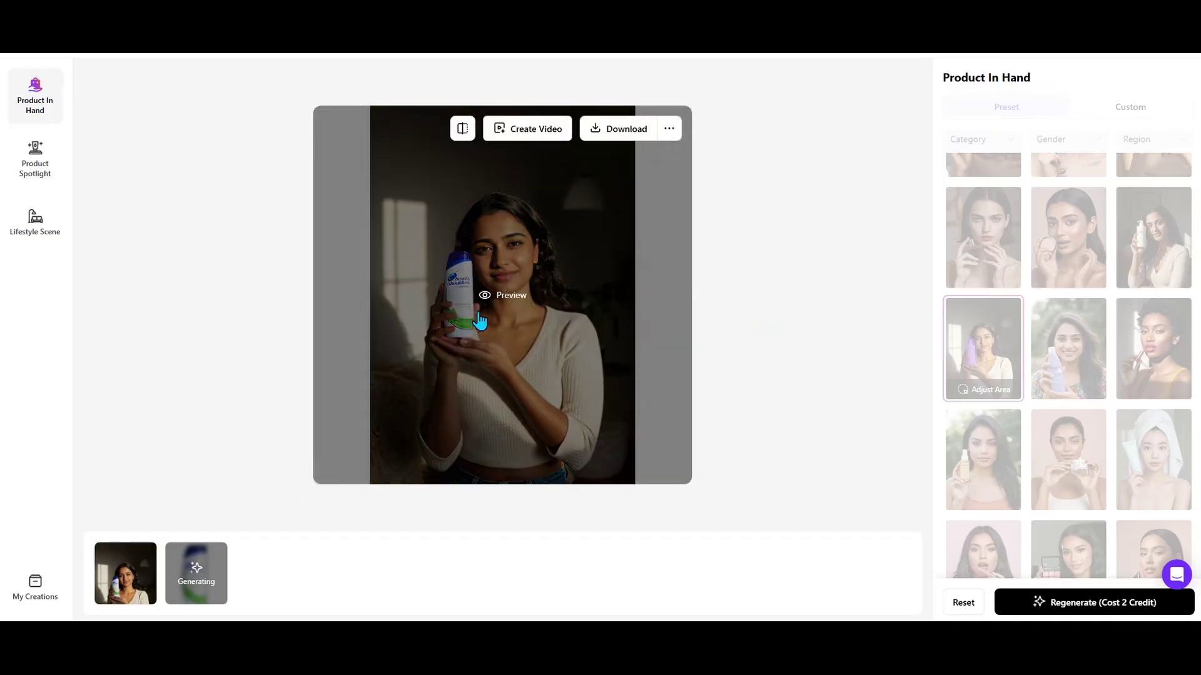
{"action": "left_click", "coordinate": [470, 313]}
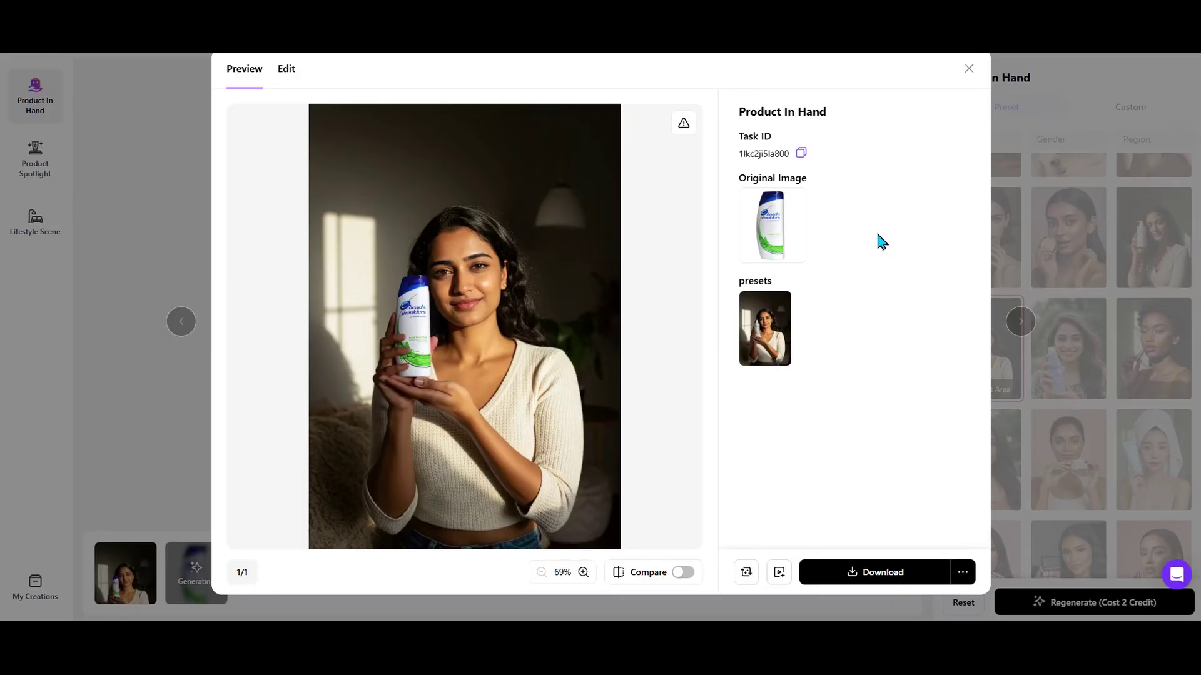
{"action": "left_click", "coordinate": [968, 69]}
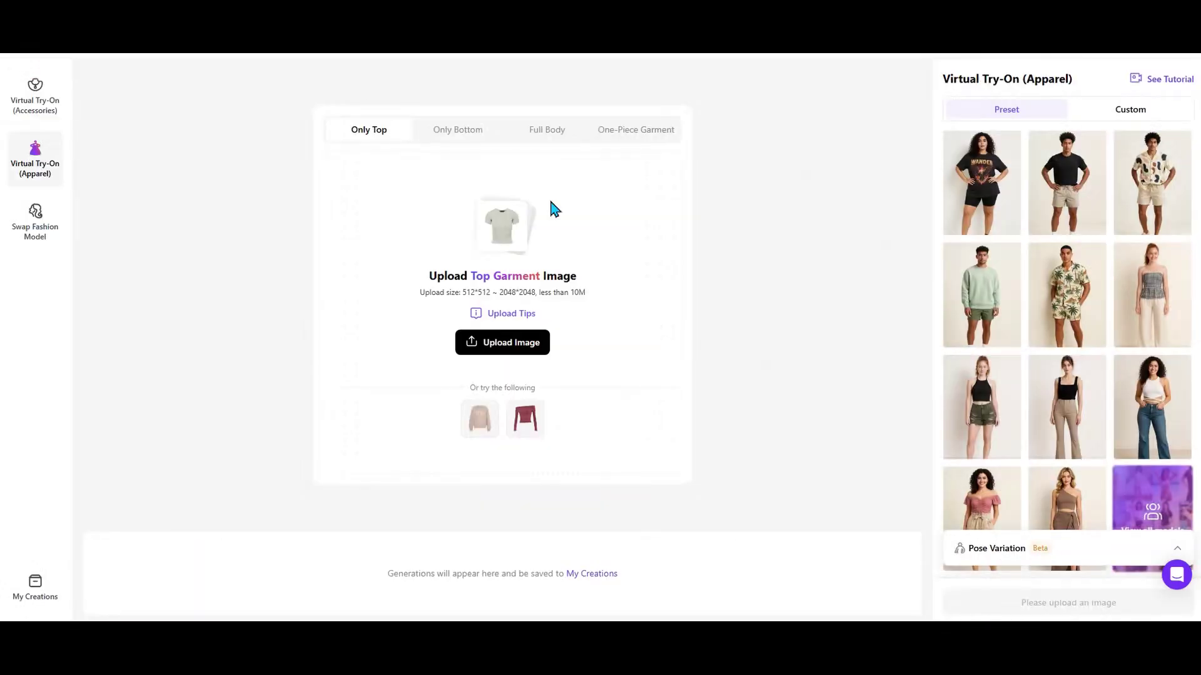
Step: Upload the yellow graphic T-shirt as the top garment, dismiss the tips and select the male model in the striped shirt
{"action": "mouse_move", "coordinate": [1055, 171]}
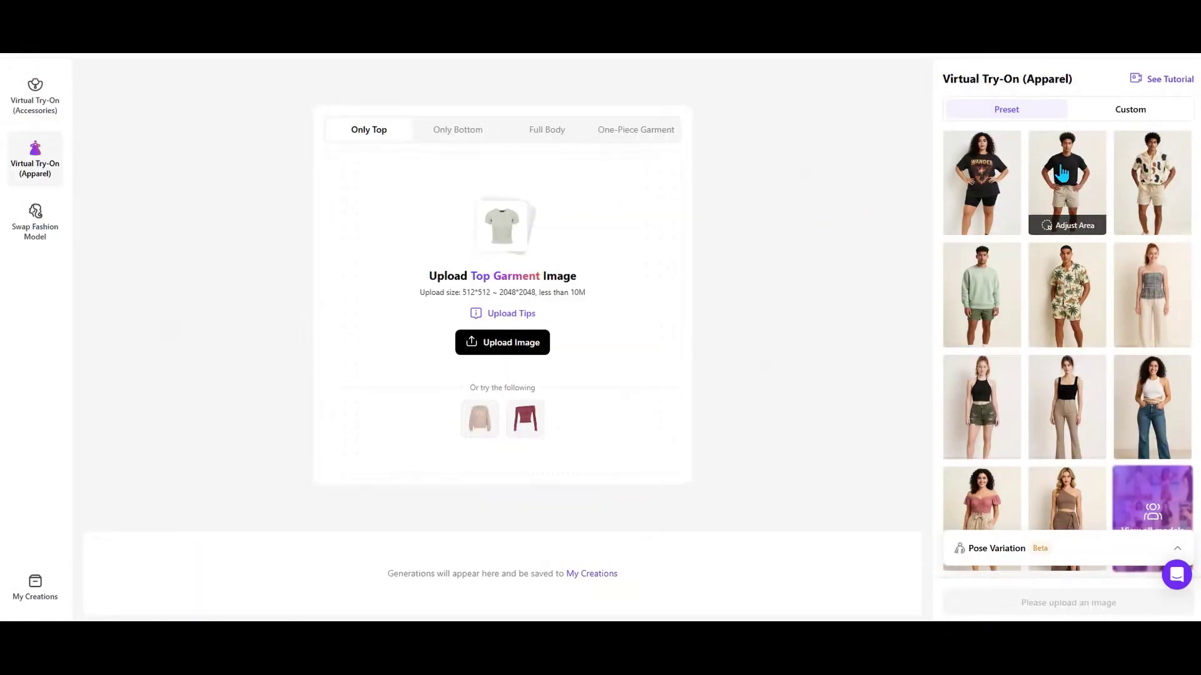
{"action": "left_click", "coordinate": [515, 341]}
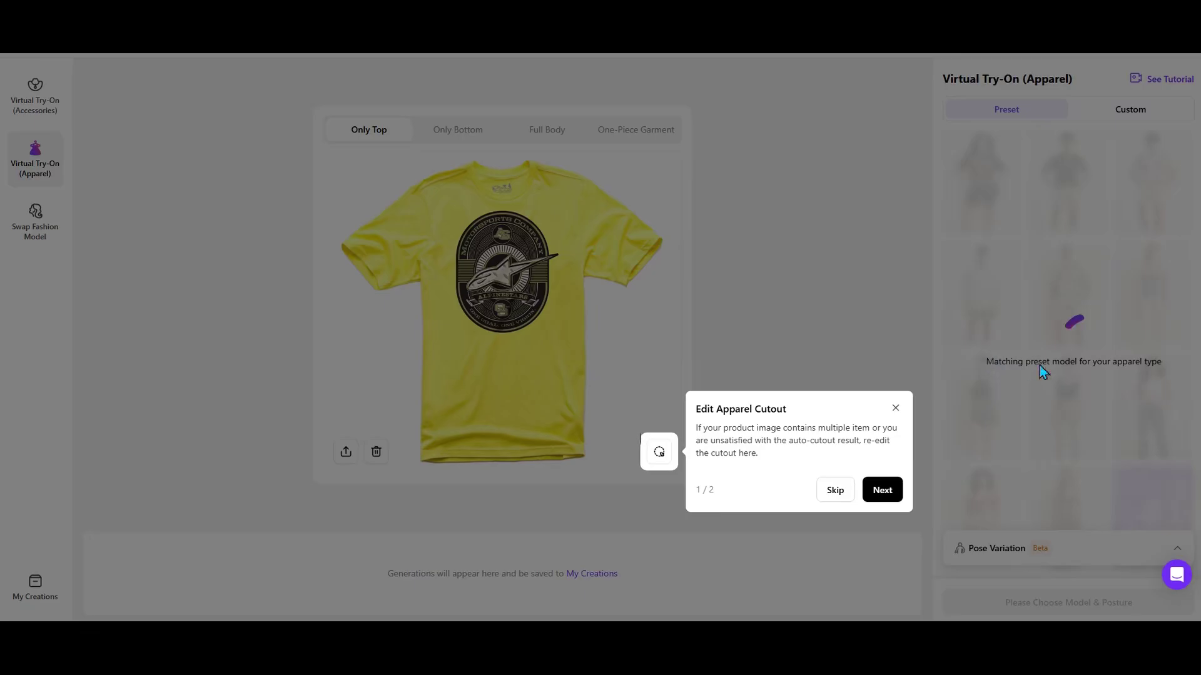
{"action": "left_click", "coordinate": [869, 418]}
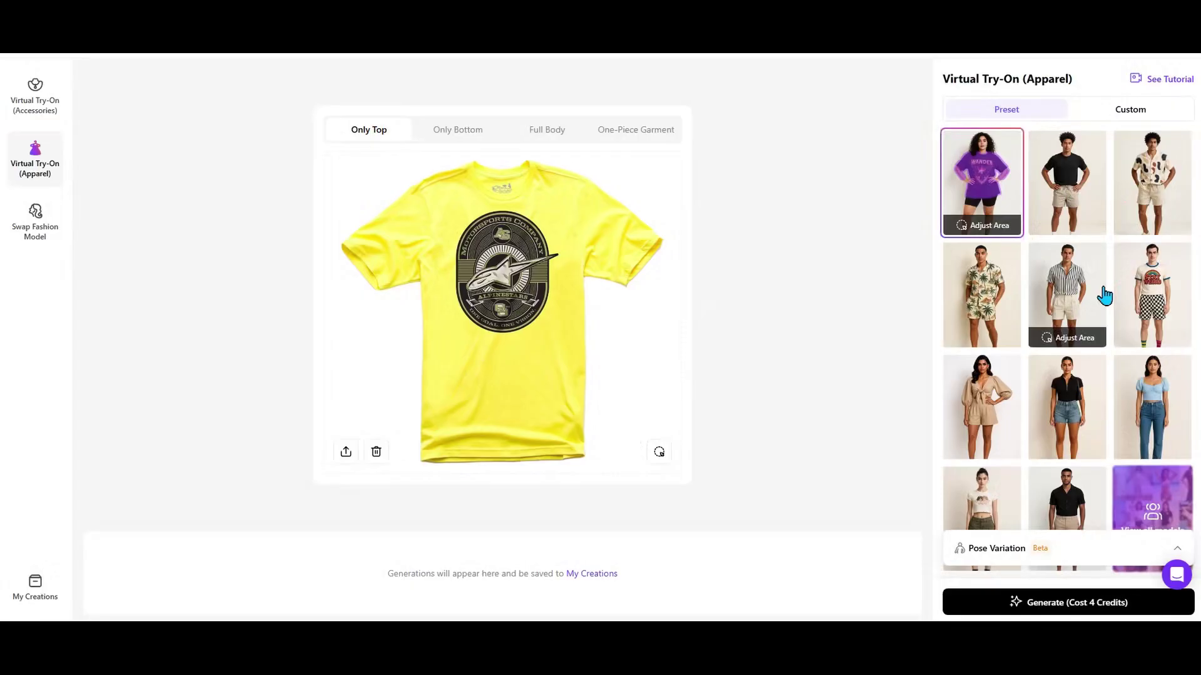
{"action": "left_click", "coordinate": [1087, 293]}
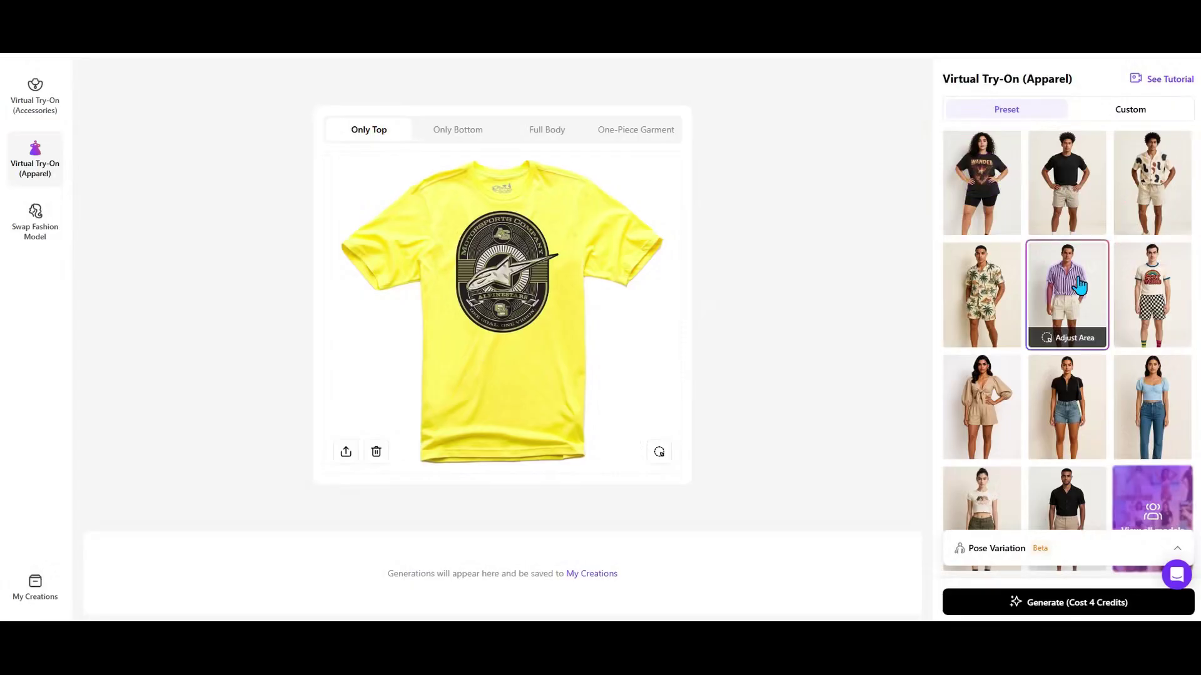
Step: Check the striped-shirt model's try-on area without changing it and generate the T-shirt try-on
{"action": "left_click", "coordinate": [1082, 339]}
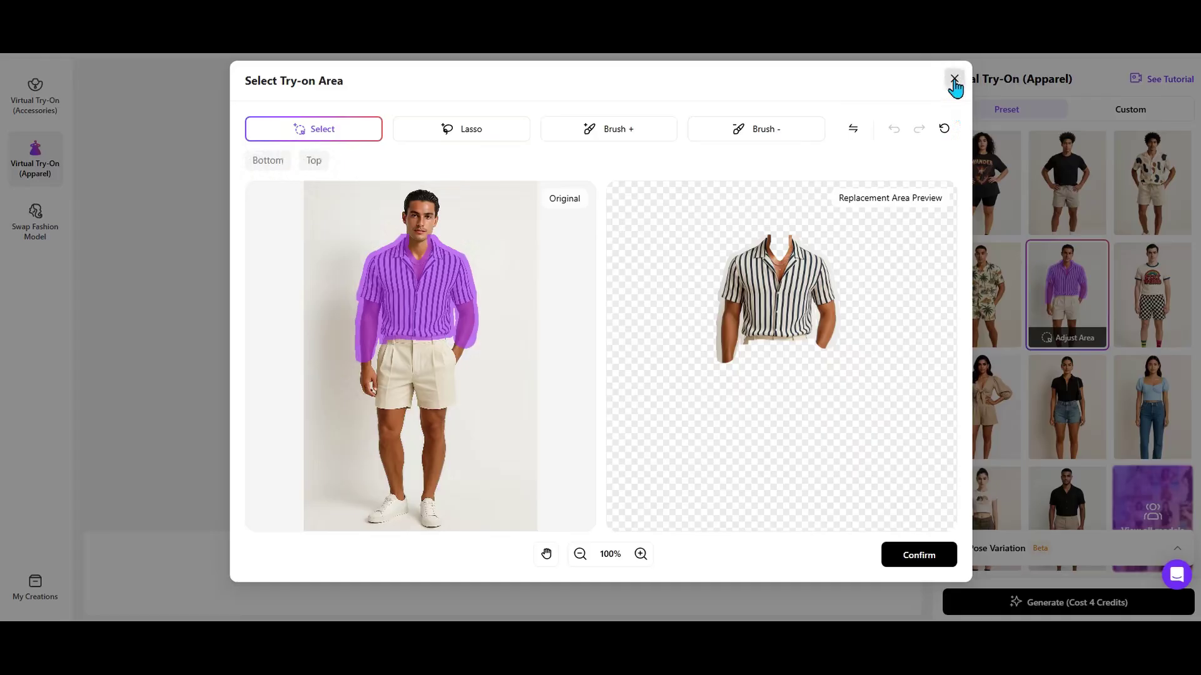
{"action": "left_click", "coordinate": [954, 80]}
{"action": "left_click", "coordinate": [1071, 603]}
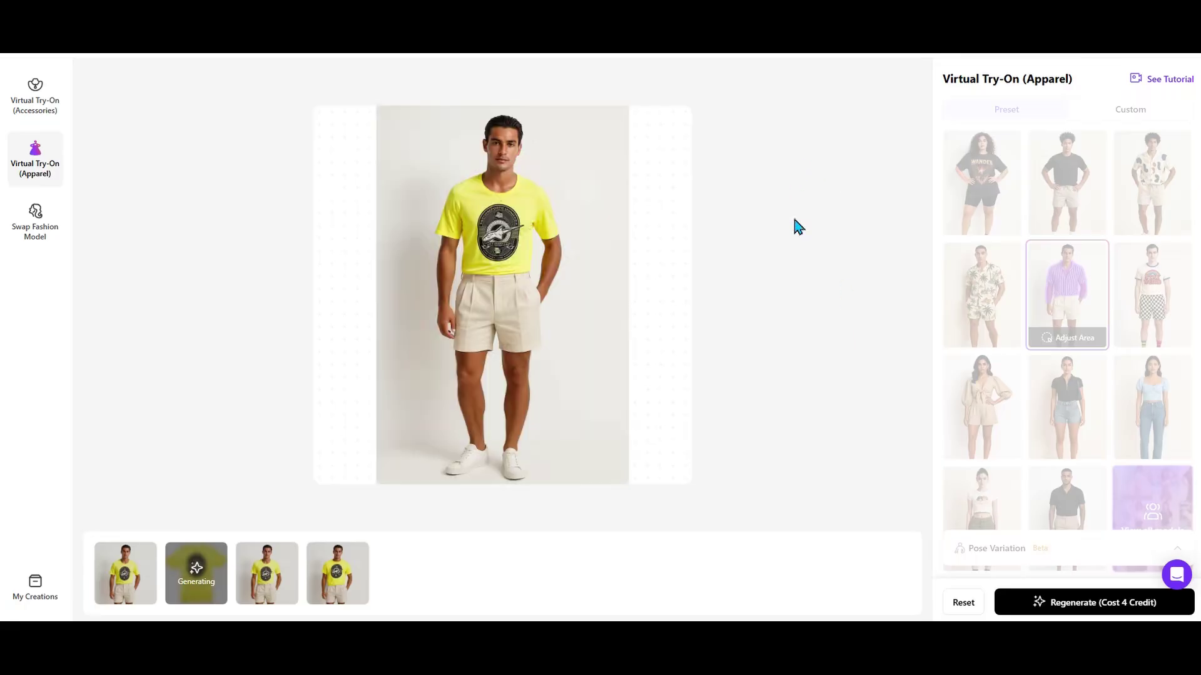
Step: Open the download options for the generated T-shirt try-on image and choose the PNG format
{"action": "mouse_move", "coordinate": [472, 252]}
{"action": "mouse_move", "coordinate": [533, 327]}
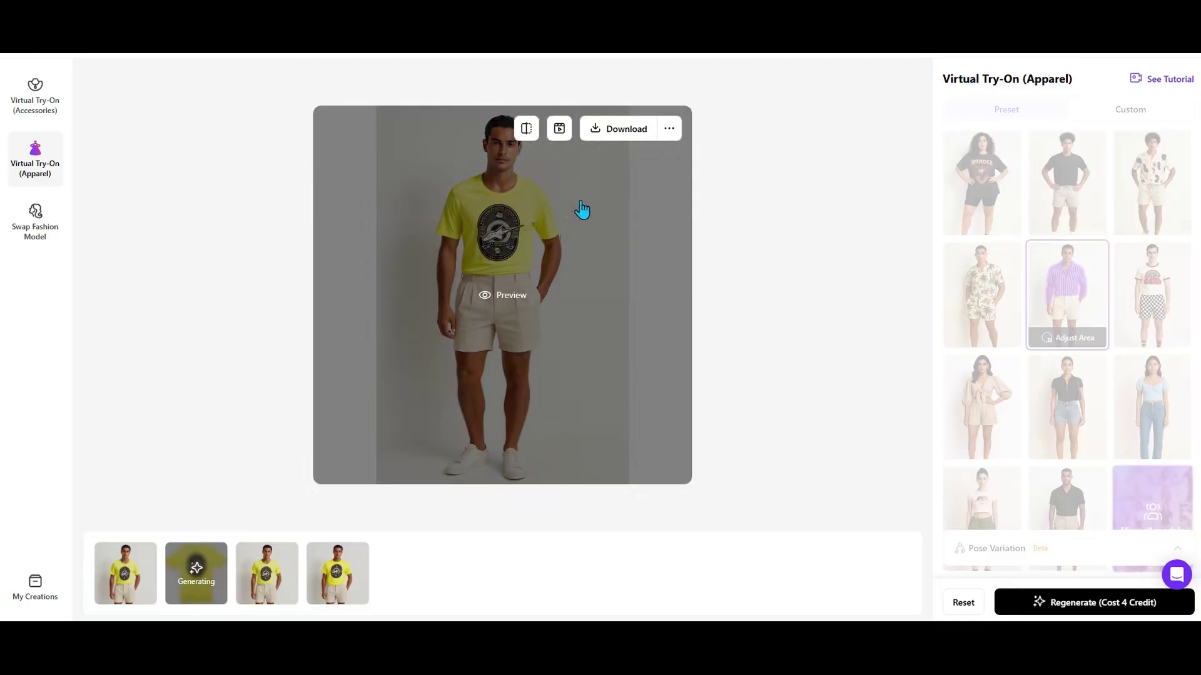
{"action": "left_click", "coordinate": [611, 139]}
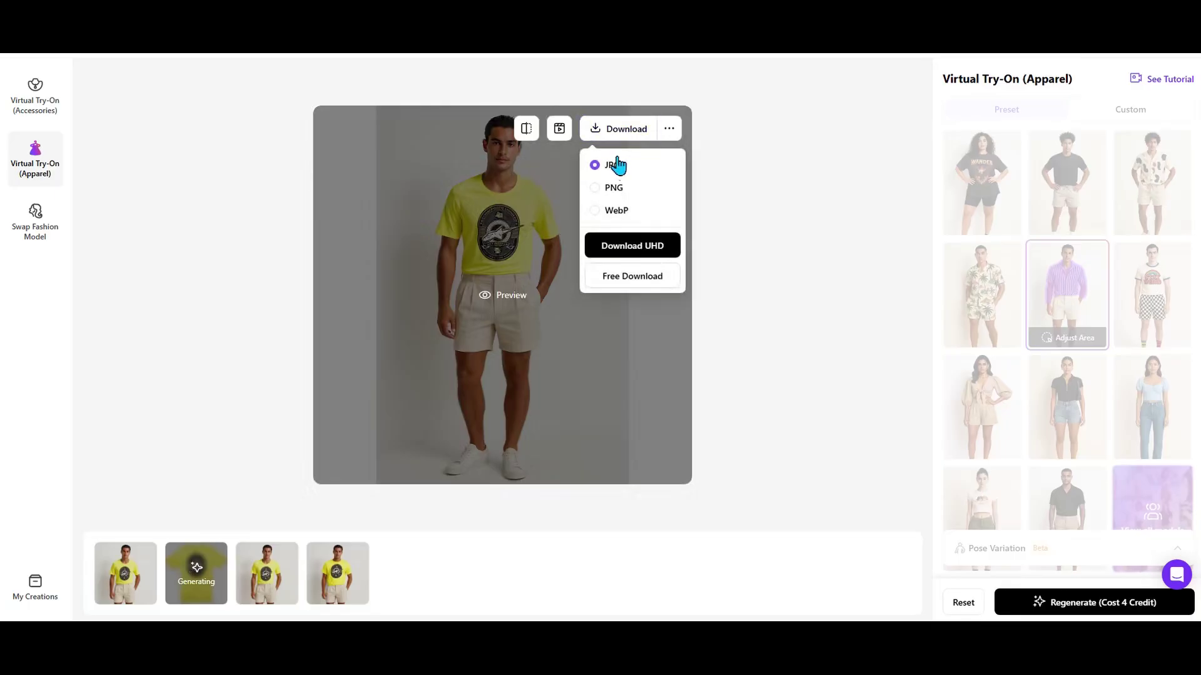
{"action": "left_click", "coordinate": [612, 189]}
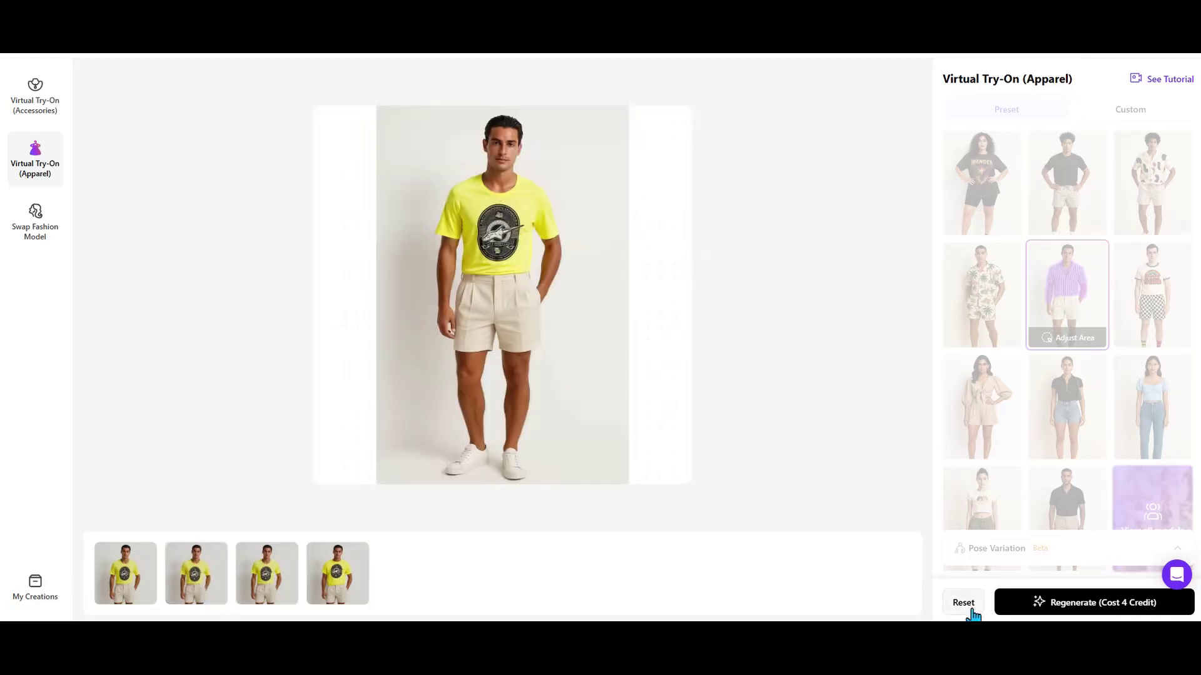
Step: Reset the T-shirt try-on and choose the moustached model in the mint-green T-shirt from the full preset model list
{"action": "left_click", "coordinate": [968, 606]}
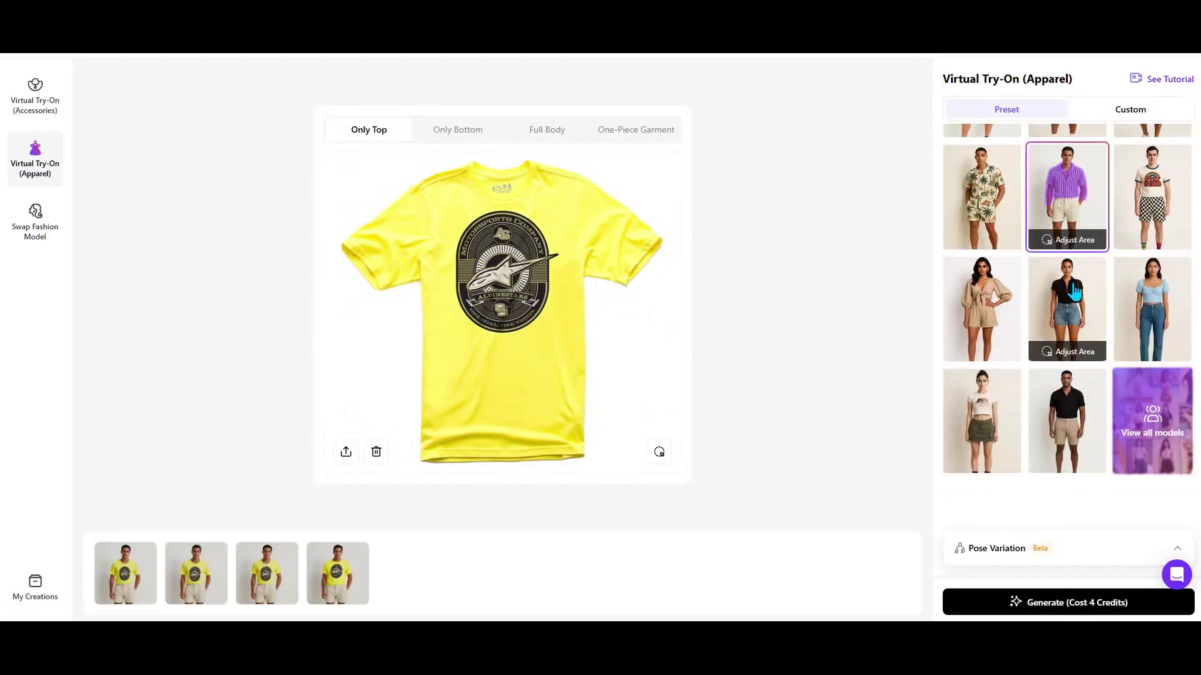
{"action": "left_click", "coordinate": [1132, 391]}
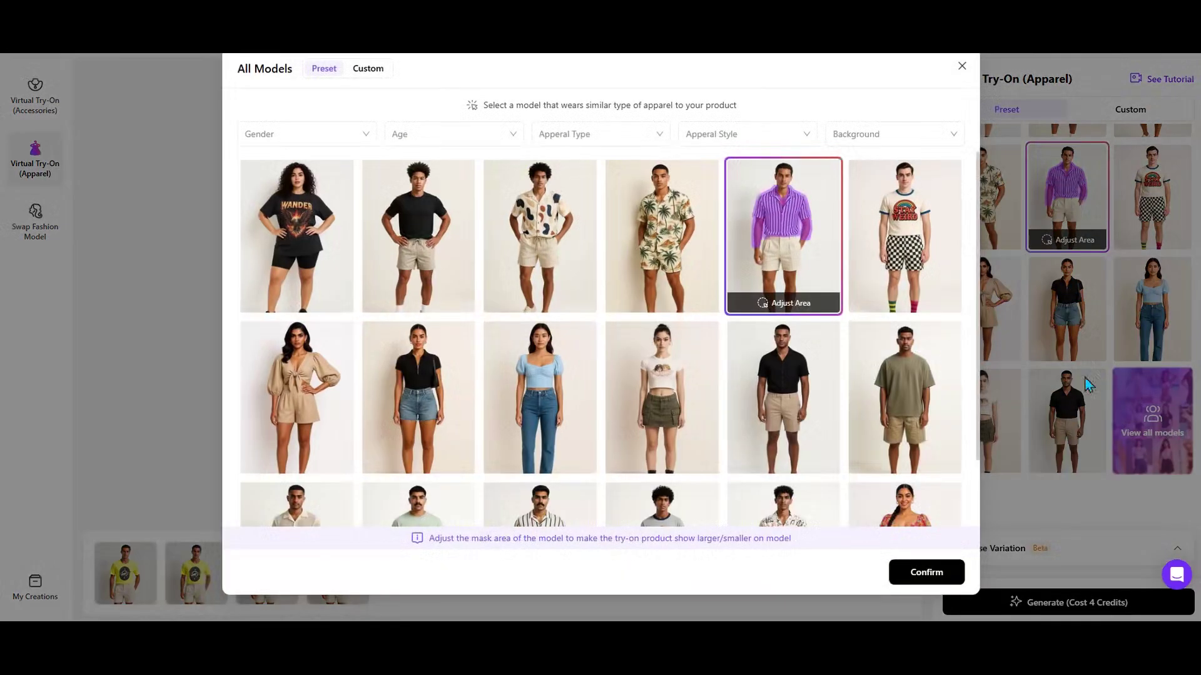
{"action": "scroll", "coordinate": [849, 336], "scroll_direction": "down", "scroll_amount": 2}
{"action": "scroll", "coordinate": [849, 336], "scroll_direction": "down", "scroll_amount": 1}
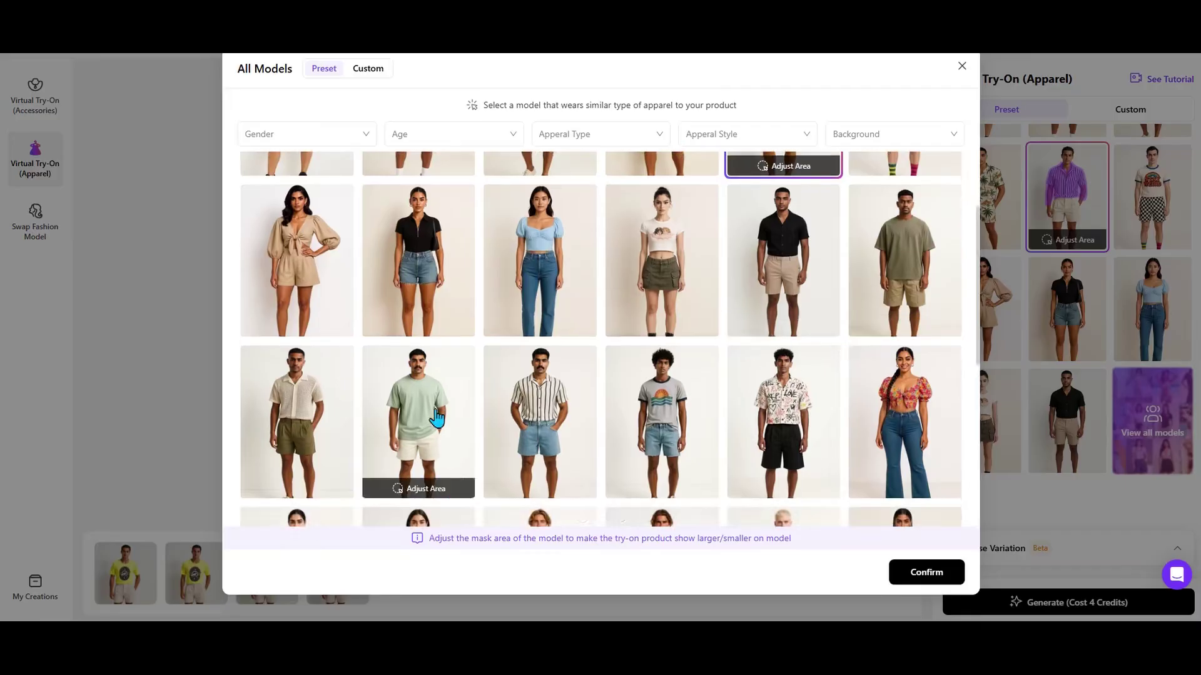
{"action": "left_click", "coordinate": [437, 418]}
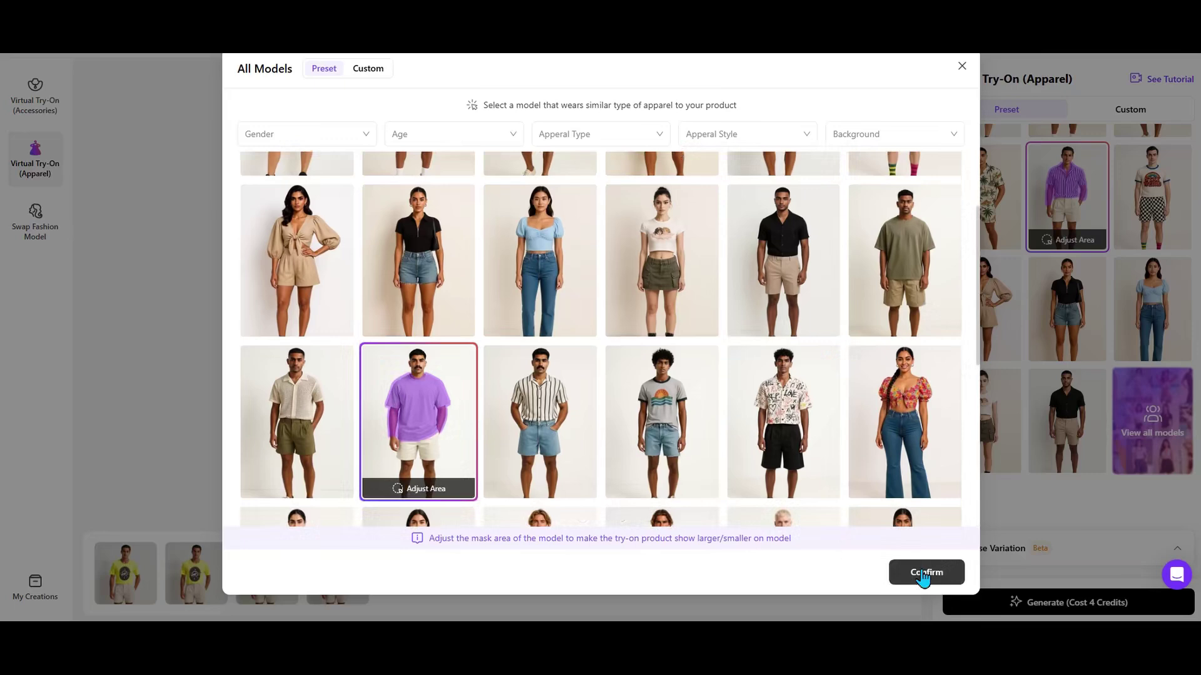
{"action": "left_click", "coordinate": [925, 572]}
{"action": "left_click", "coordinate": [985, 223]}
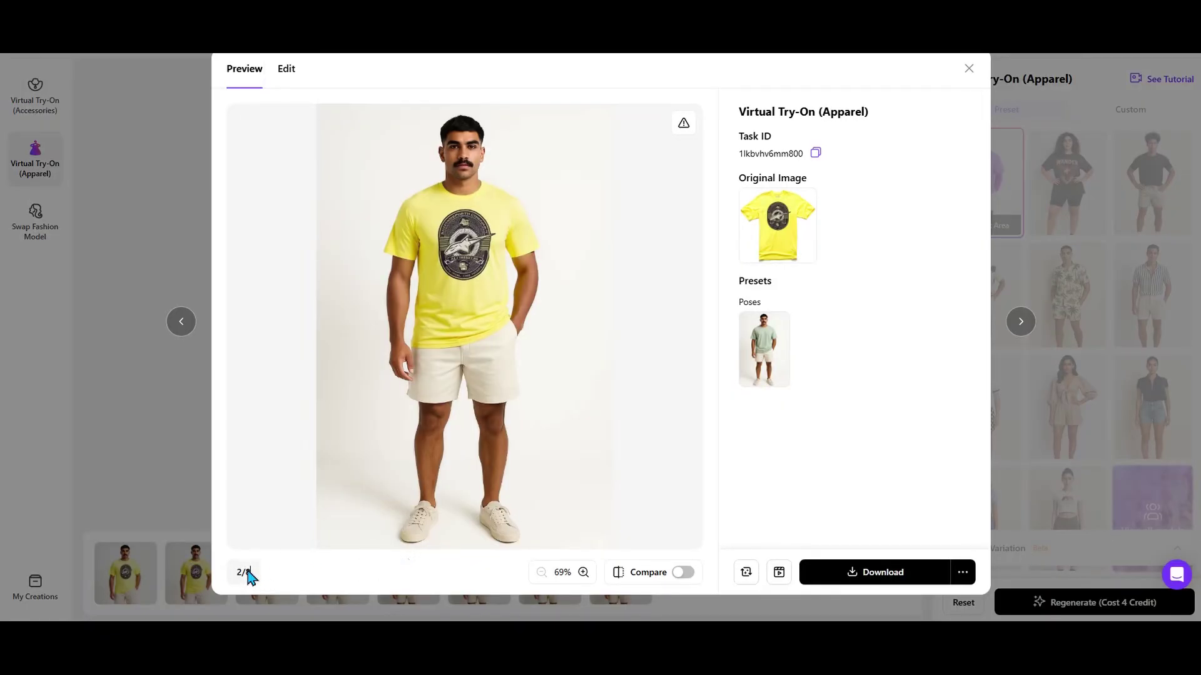
Step: Compare the second generated try-on with the original T-shirt, look through the other generated images and close the preview
{"action": "left_click", "coordinate": [680, 573]}
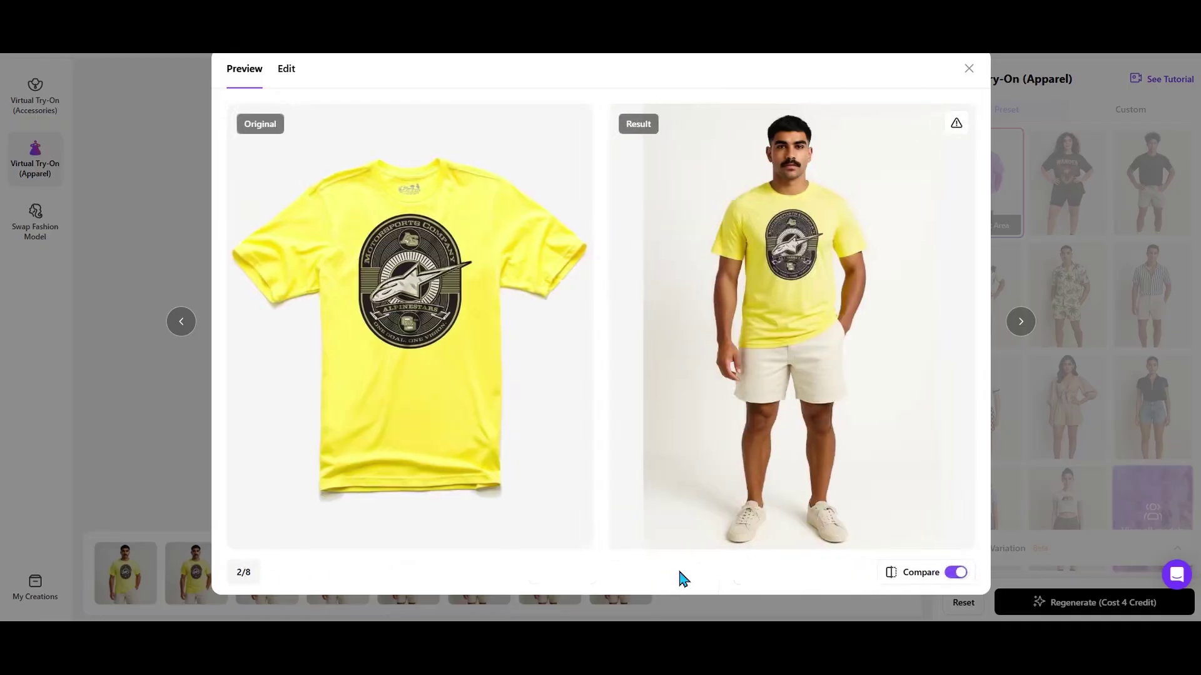
{"action": "left_click", "coordinate": [956, 572]}
{"action": "left_click", "coordinate": [269, 603]}
{"action": "left_click", "coordinate": [250, 581]}
{"action": "left_click", "coordinate": [291, 598]}
{"action": "left_click", "coordinate": [193, 570]}
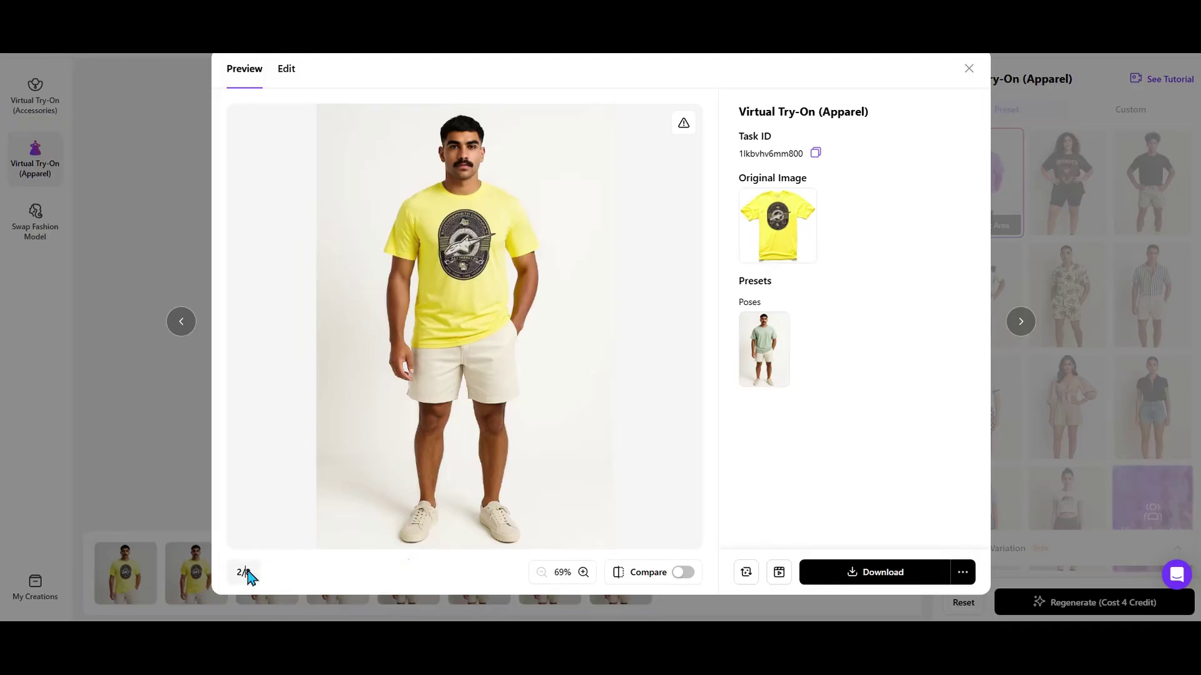
{"action": "left_click", "coordinate": [682, 573]}
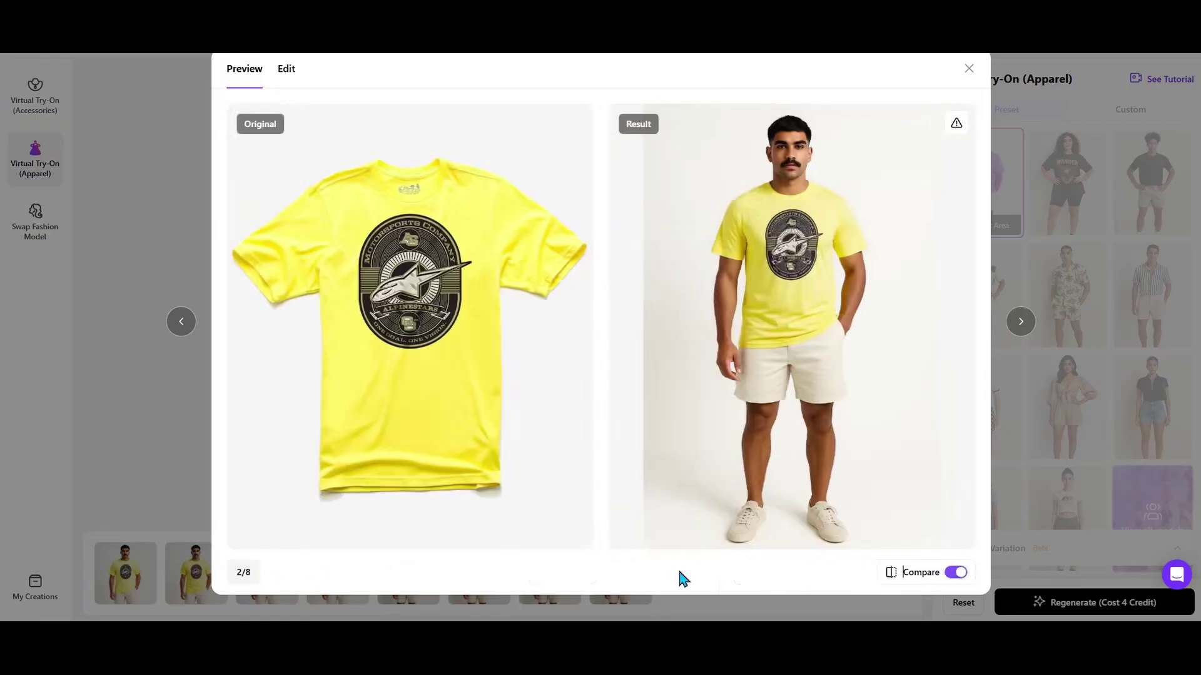
{"action": "left_click", "coordinate": [954, 573]}
{"action": "left_click", "coordinate": [270, 598]}
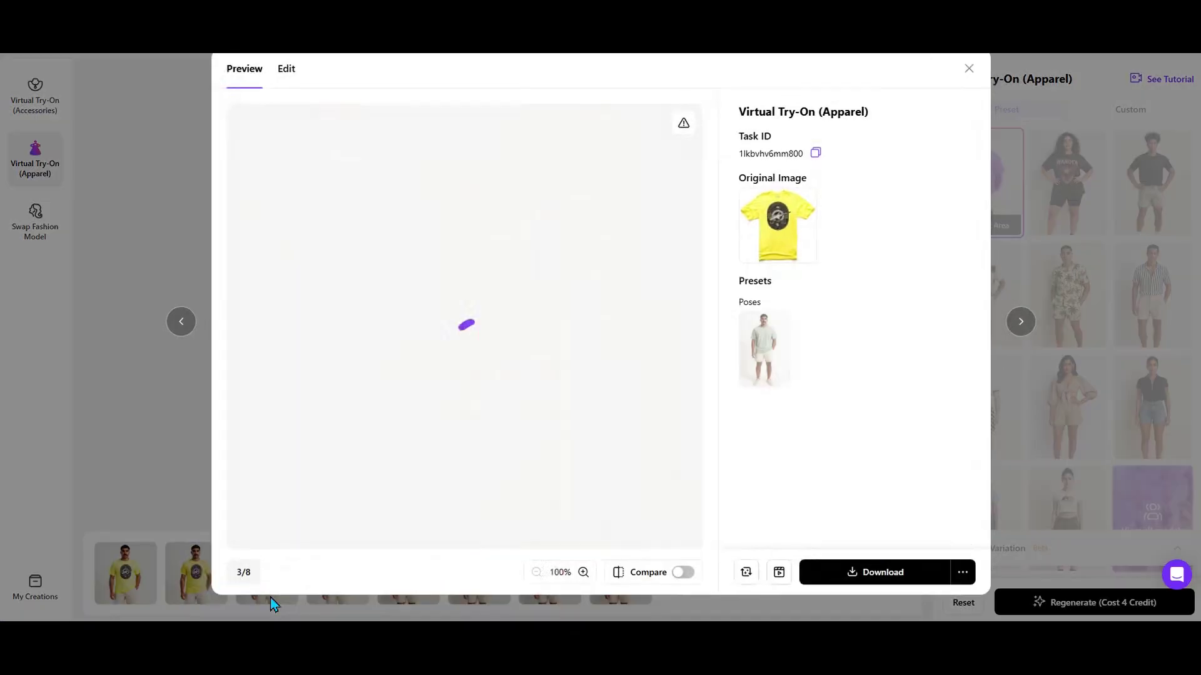
{"action": "left_click", "coordinate": [328, 596]}
{"action": "left_click", "coordinate": [168, 475]}
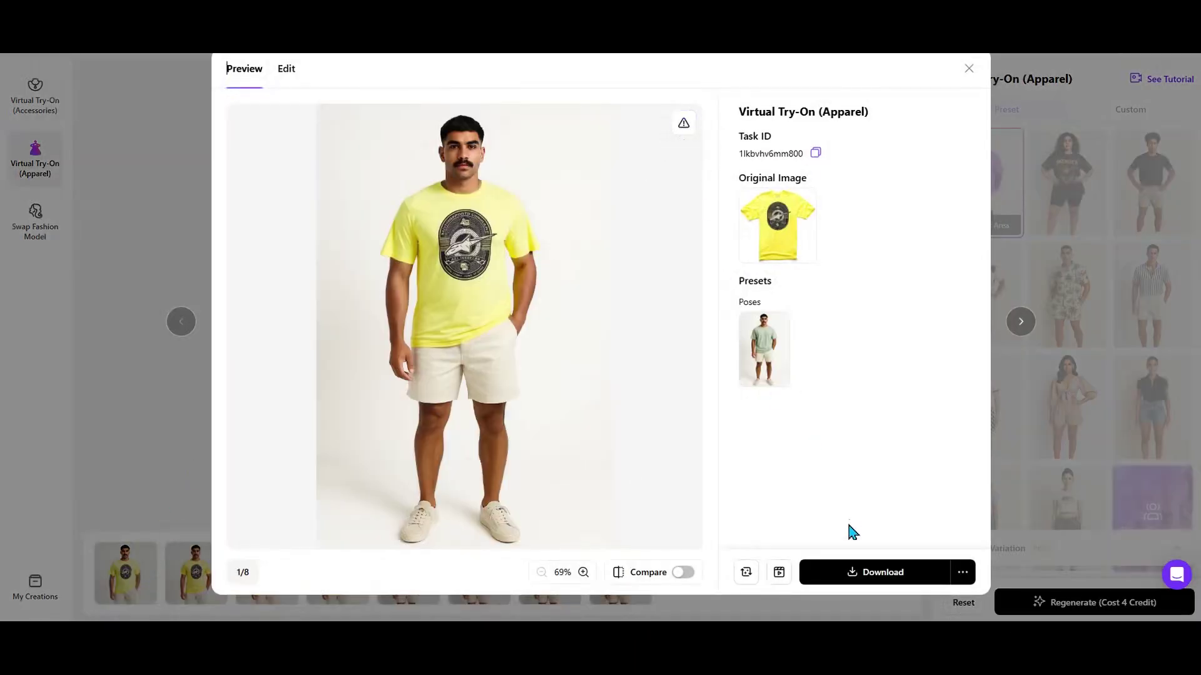
{"action": "left_click", "coordinate": [145, 239]}
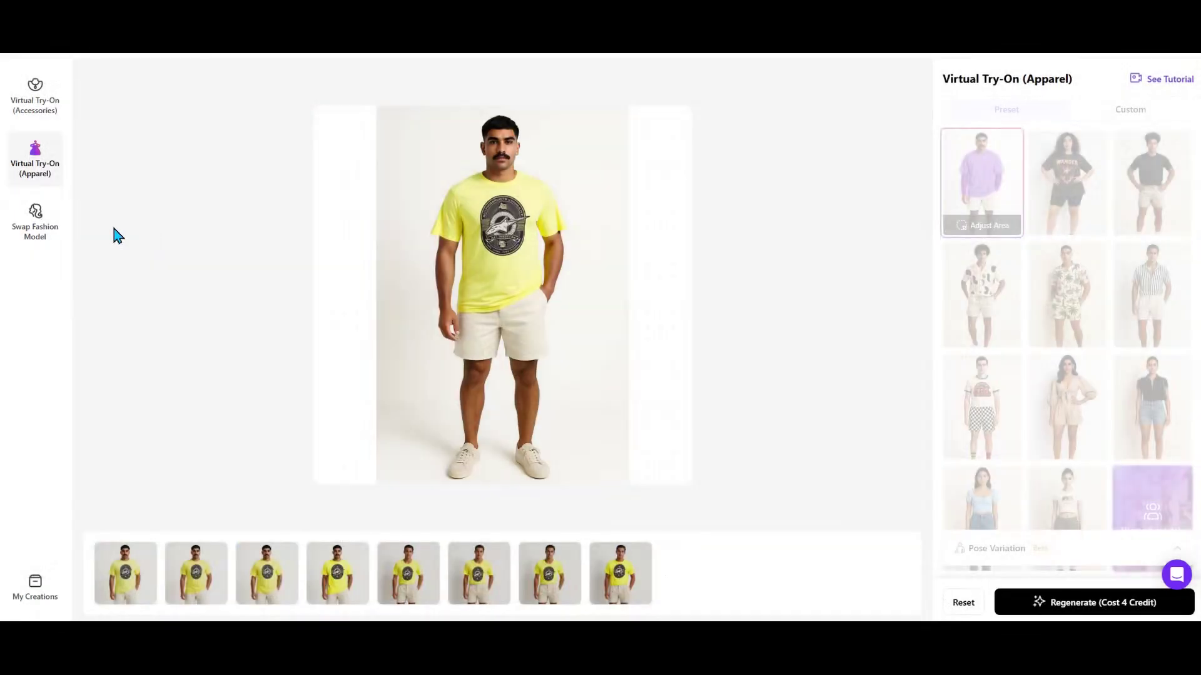
Step: Open Swap Fashion Model, upload the image of the moustached man in the yellow T-shirt from the device and dismiss the tips
{"action": "left_click", "coordinate": [34, 235]}
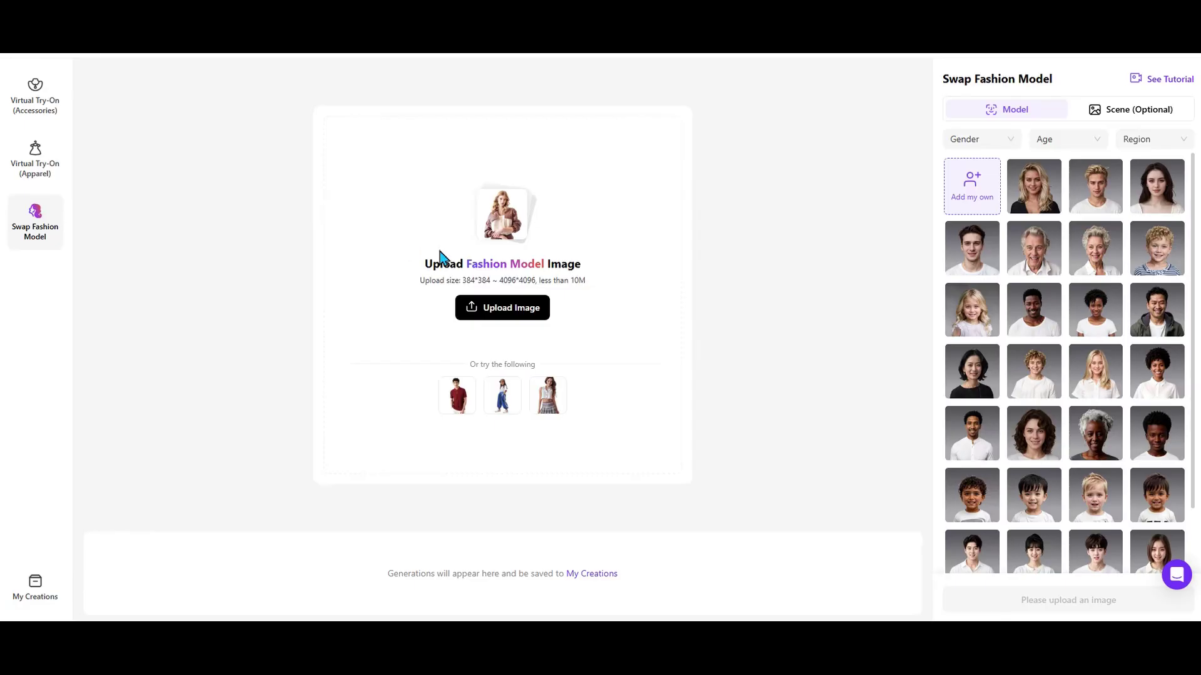
{"action": "mouse_move", "coordinate": [515, 314]}
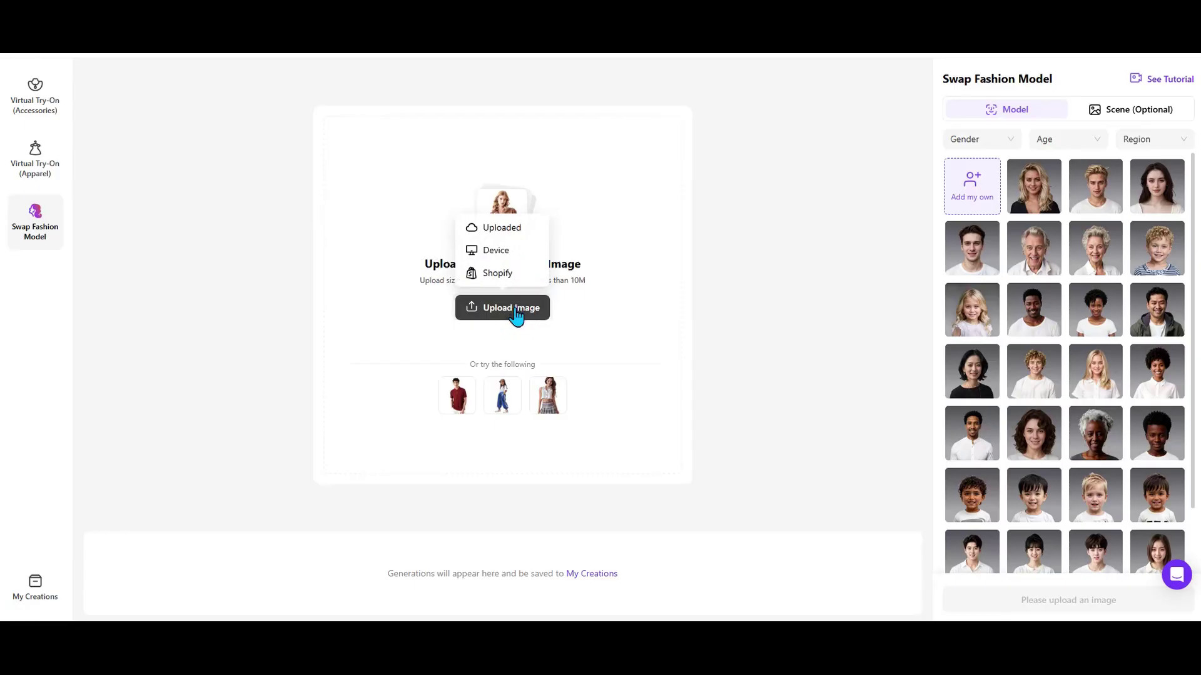
{"action": "left_click", "coordinate": [495, 251]}
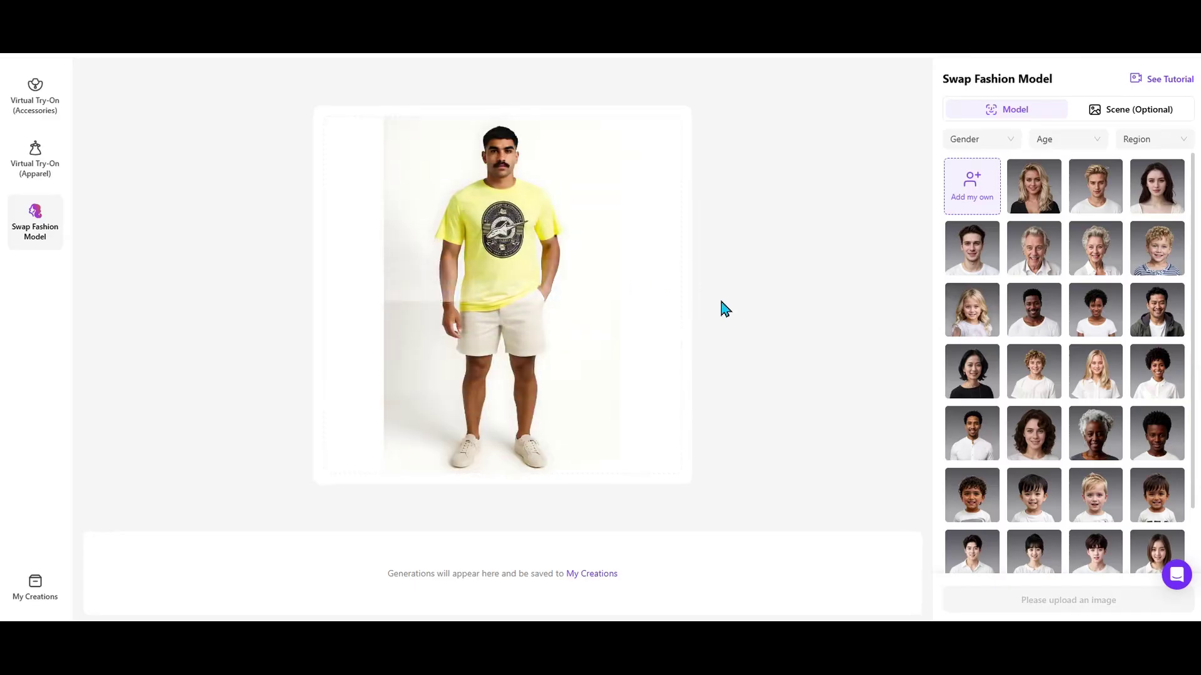
{"action": "left_click", "coordinate": [1075, 145]}
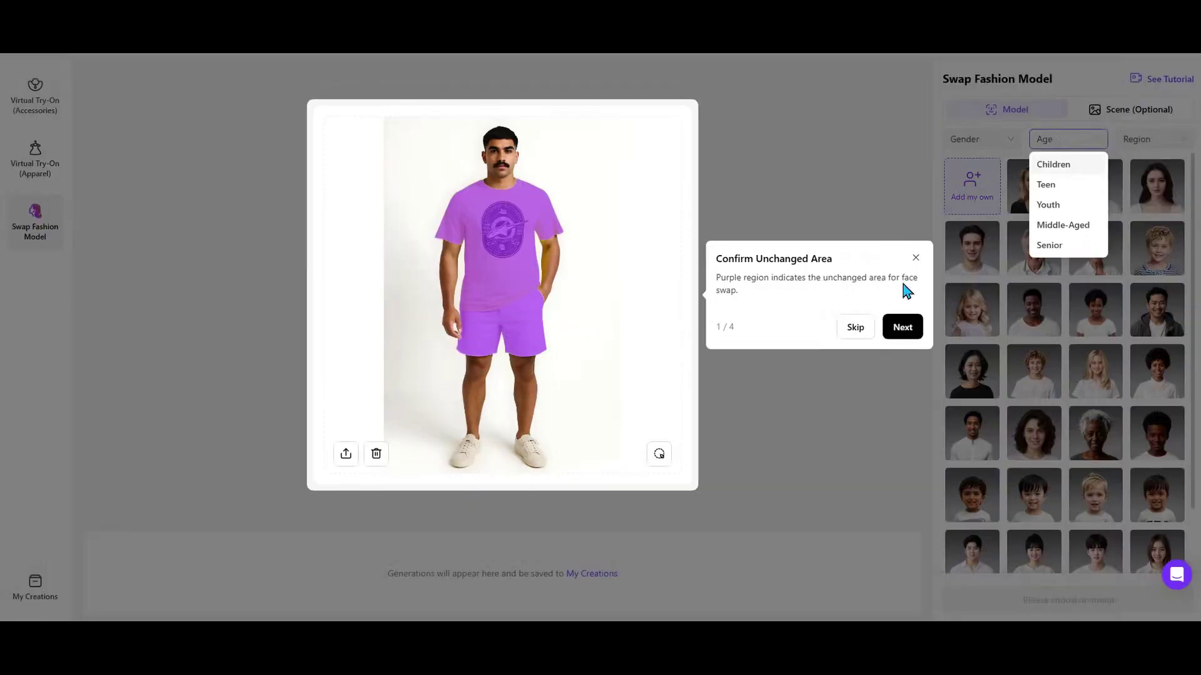
{"action": "left_click", "coordinate": [916, 259]}
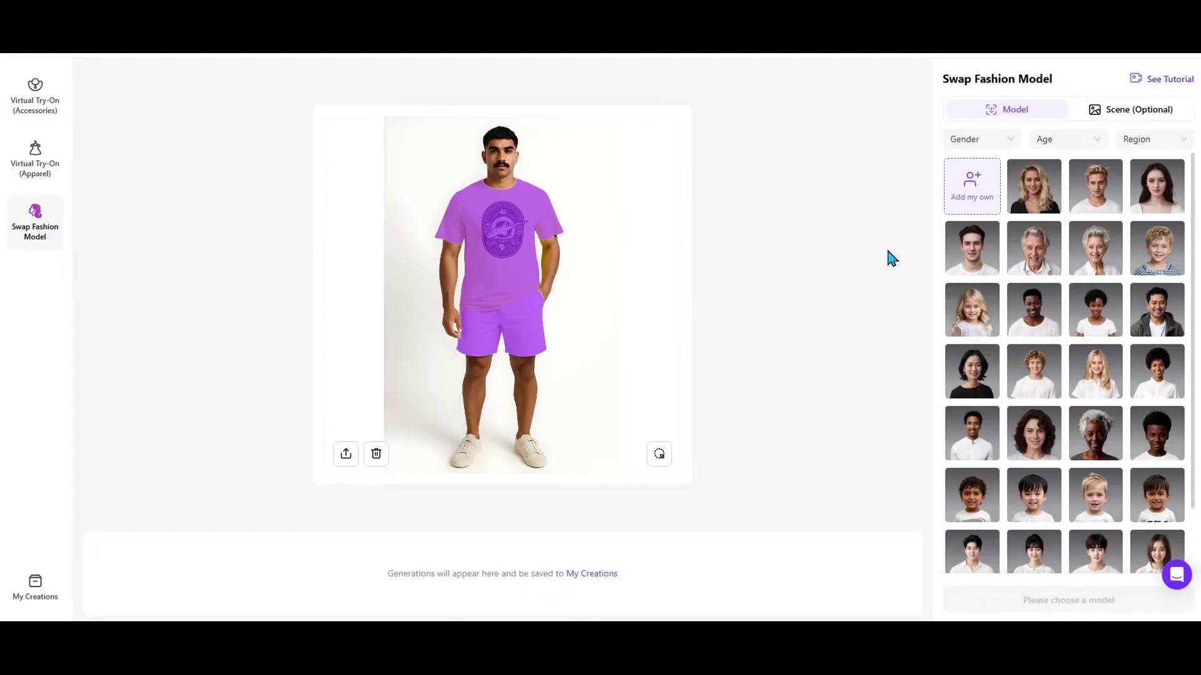
Step: Filter the replacement models to Male and select the smiling dark-skinned man in the white T-shirt in the second row
{"action": "left_click", "coordinate": [1013, 143]}
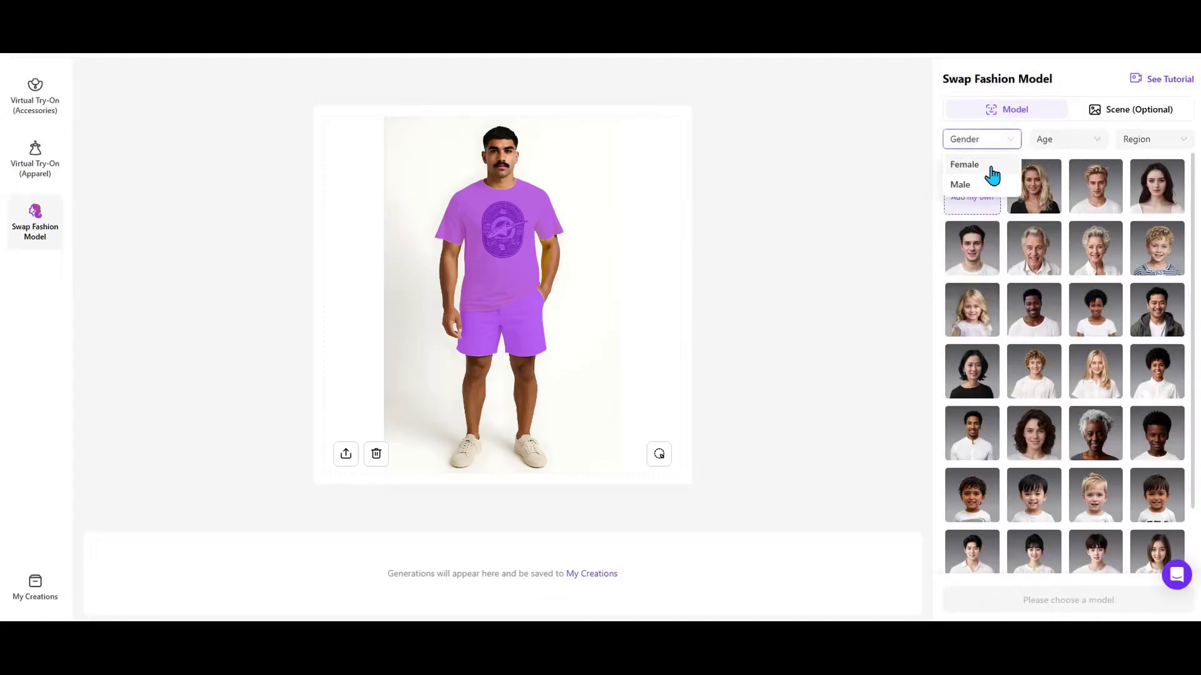
{"action": "left_click", "coordinate": [980, 186]}
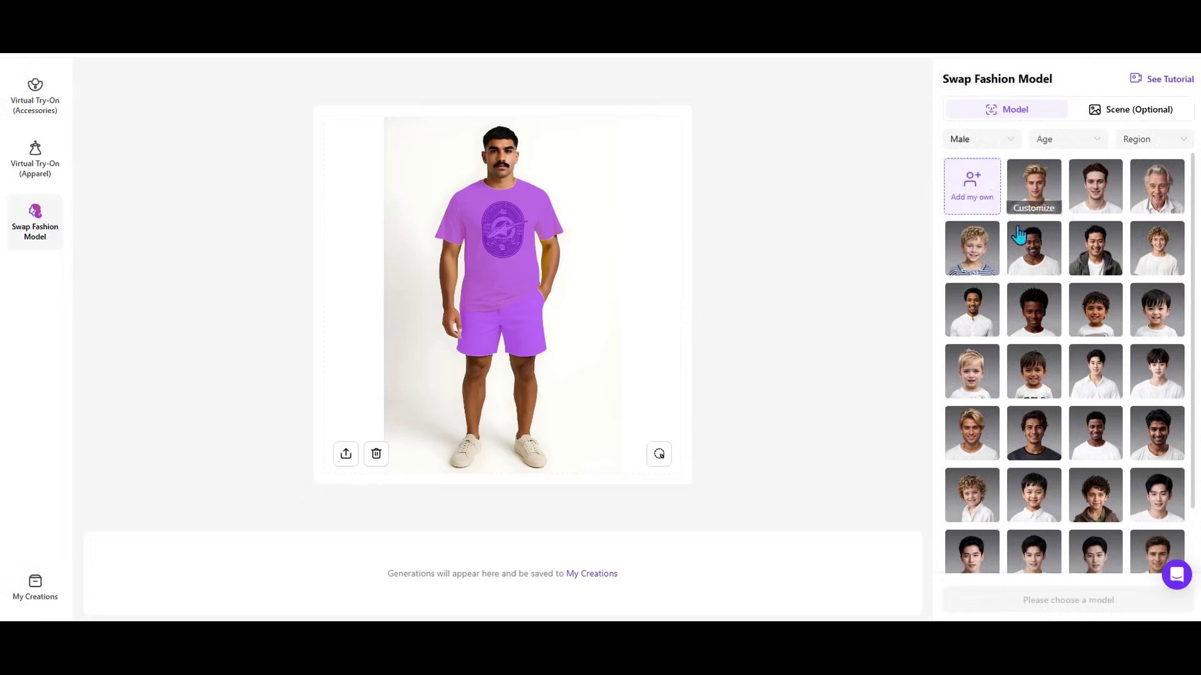
{"action": "left_click", "coordinate": [1029, 249]}
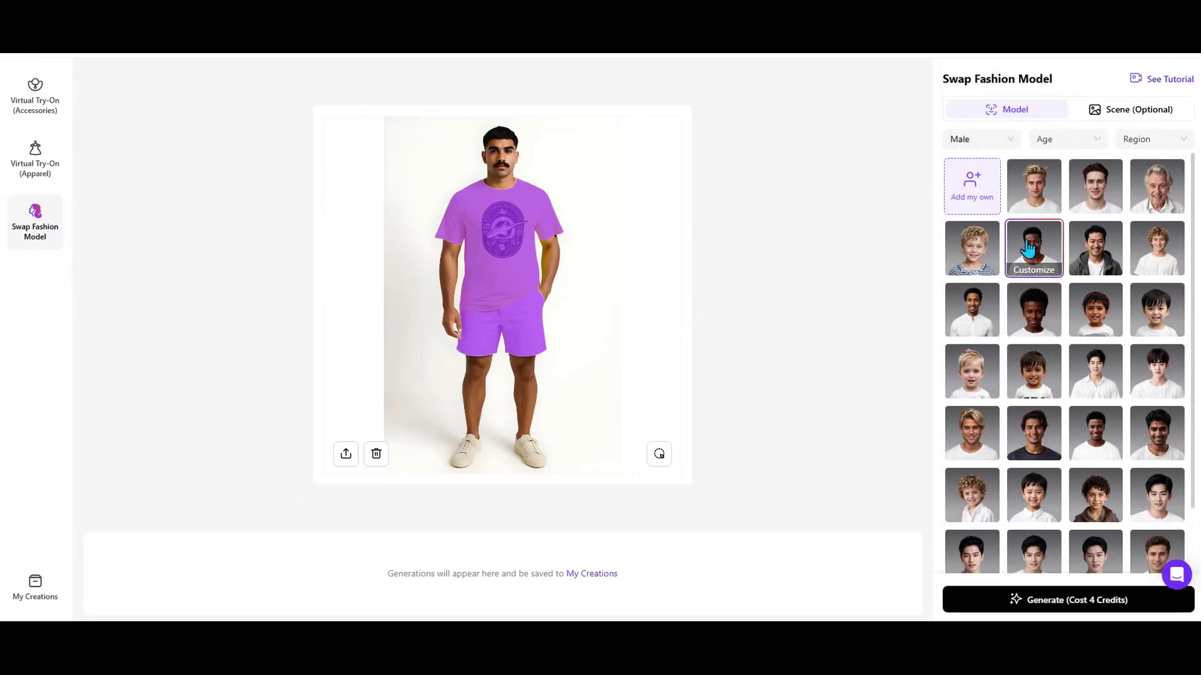
Step: Generate the fashion model swap, compare the result with the original image and close the preview
{"action": "left_click", "coordinate": [1070, 601]}
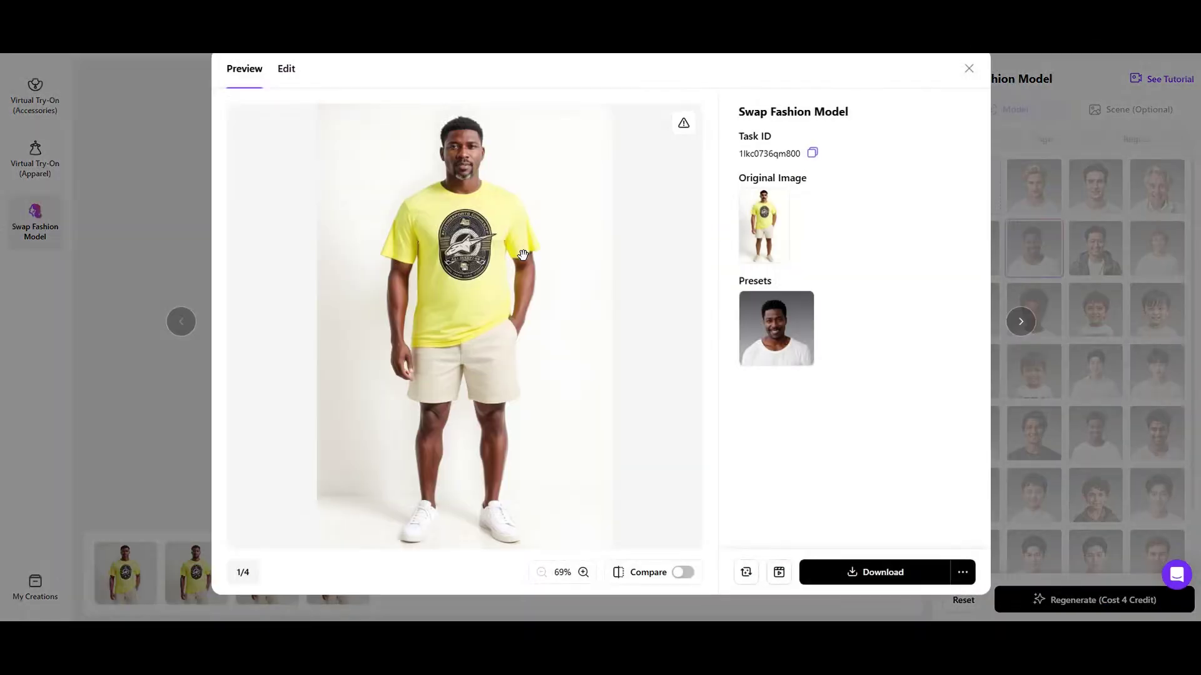
{"action": "left_click", "coordinate": [682, 572]}
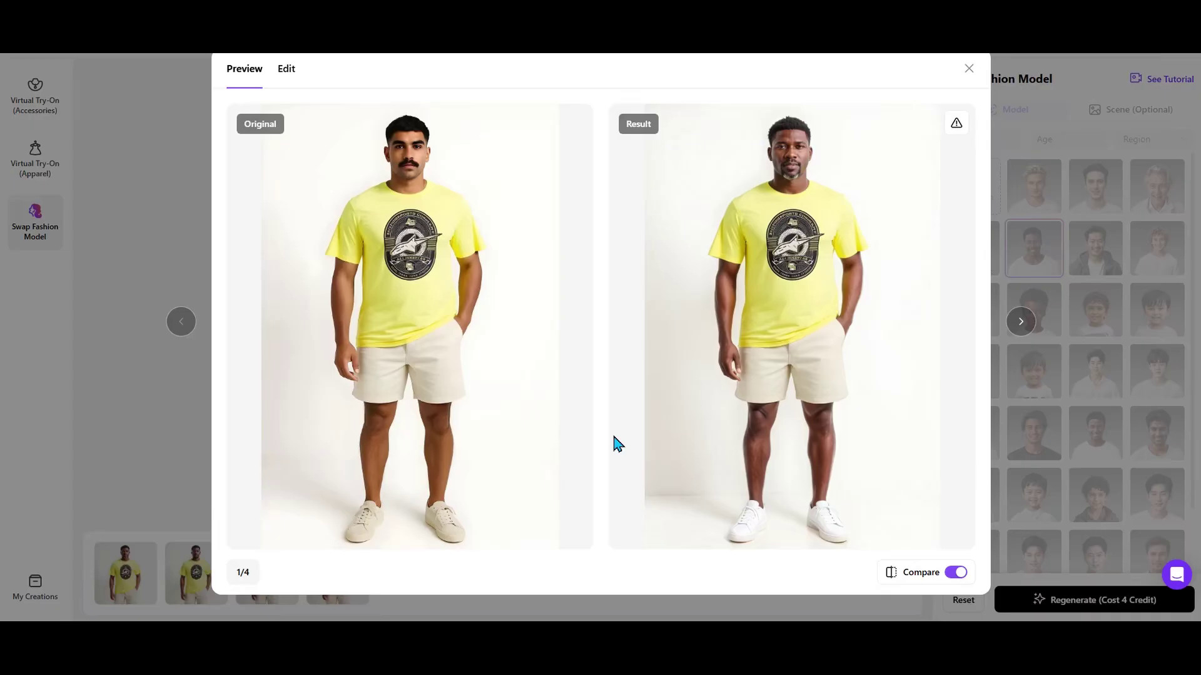
{"action": "left_click", "coordinate": [970, 69]}
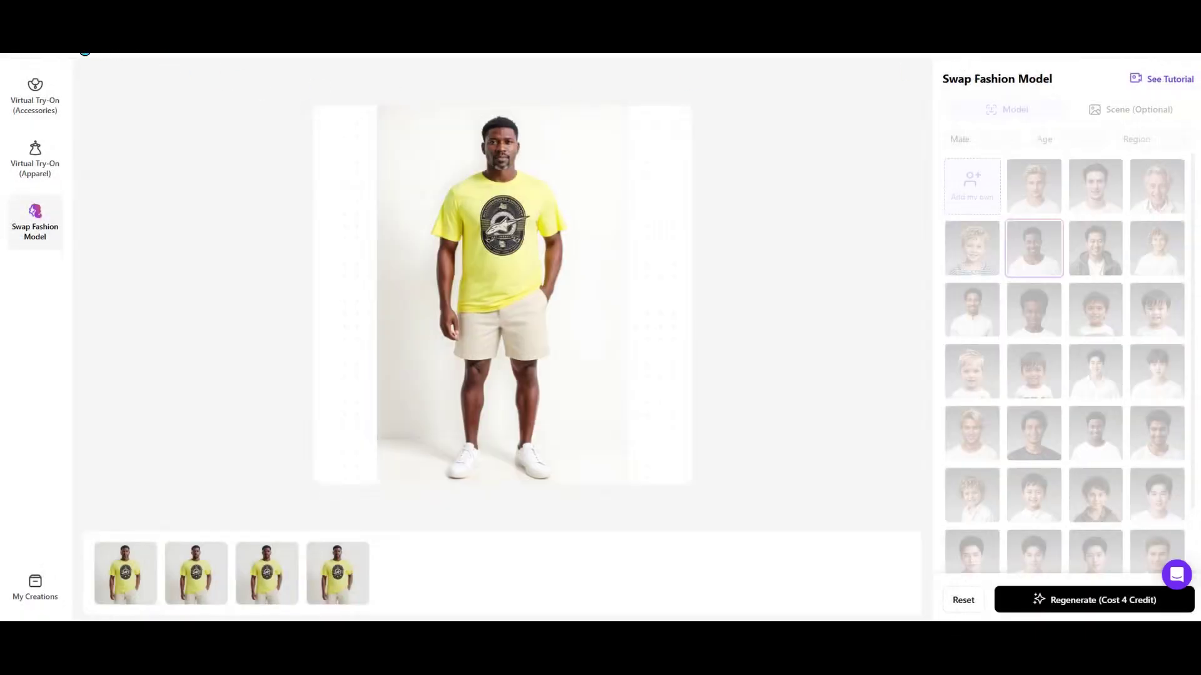
Step: Return to the home page, open Image to Video and upload the moustached man in the yellow T-shirt as the single start frame
{"action": "left_click", "coordinate": [85, 51]}
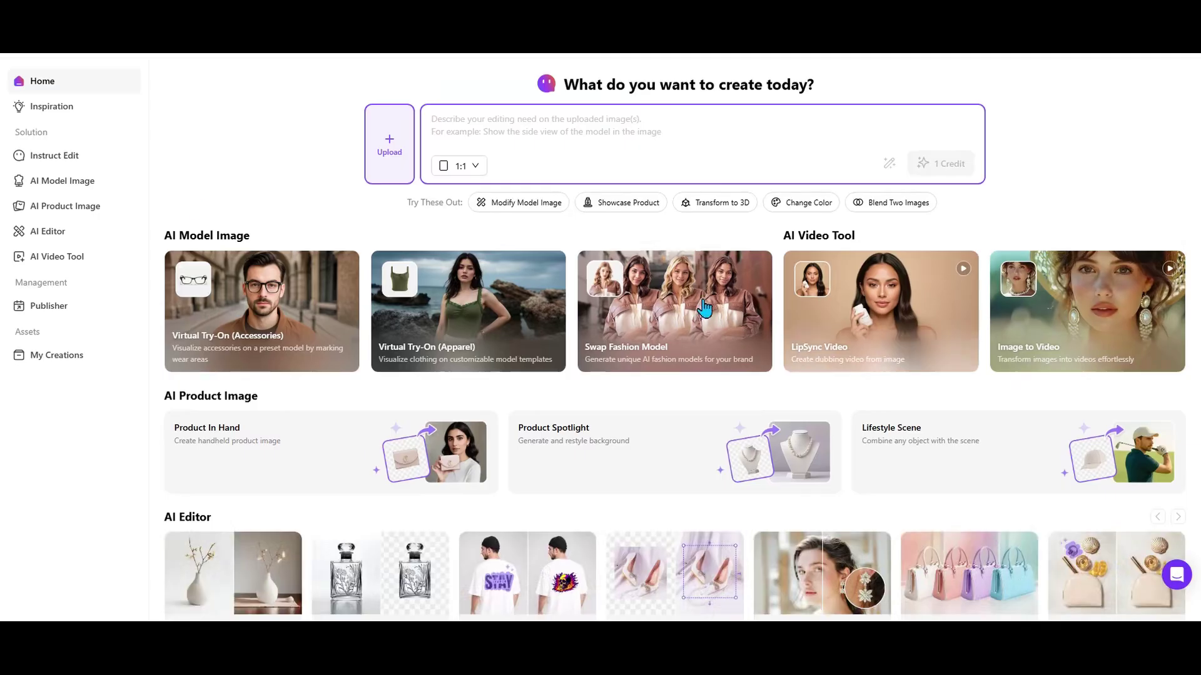
{"action": "scroll", "coordinate": [400, 520], "scroll_direction": "down", "scroll_amount": 1}
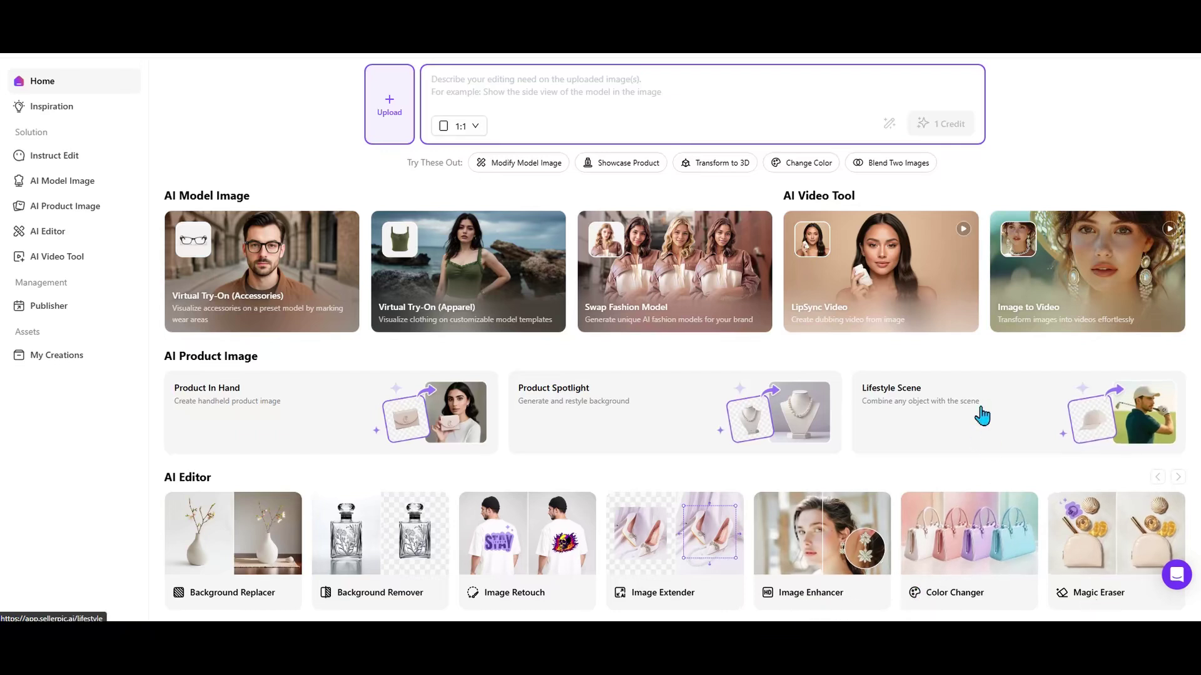
{"action": "left_click", "coordinate": [1051, 299]}
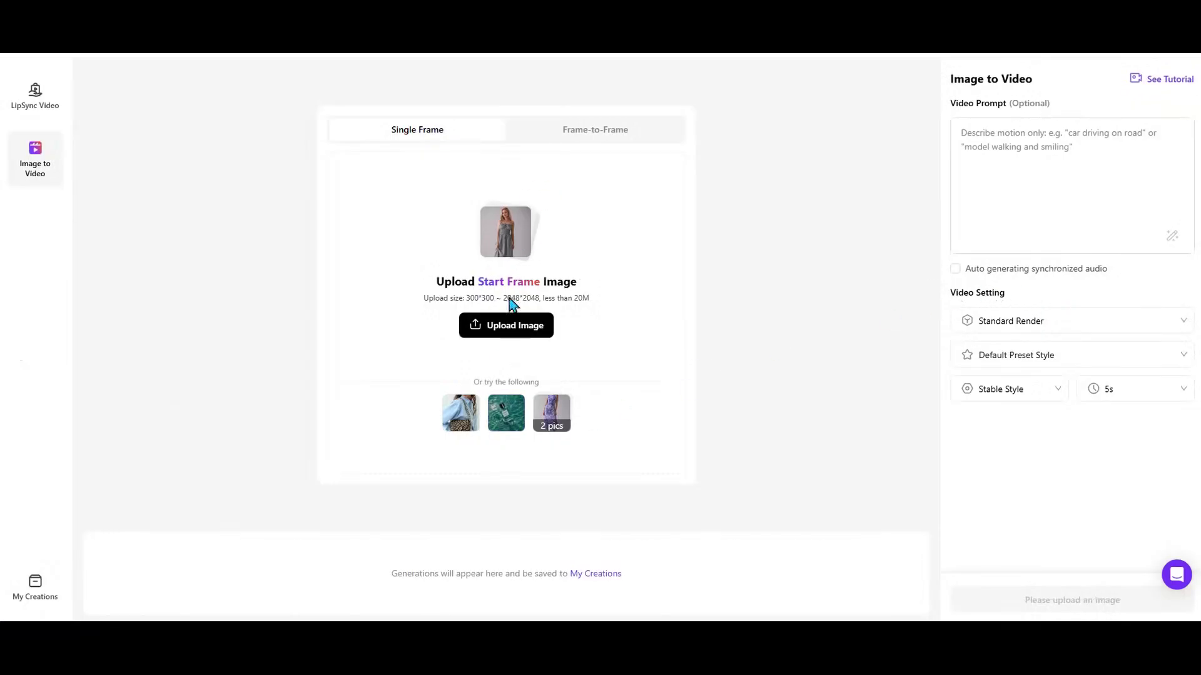
{"action": "left_click", "coordinate": [509, 330]}
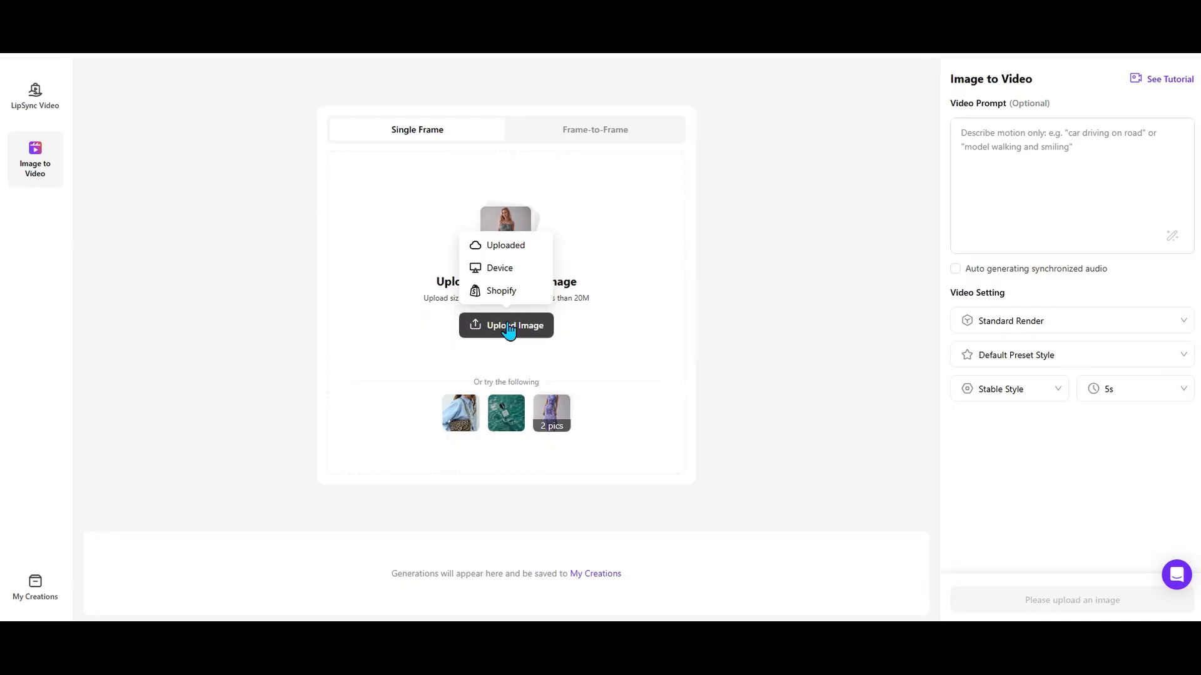
{"action": "left_click", "coordinate": [495, 246]}
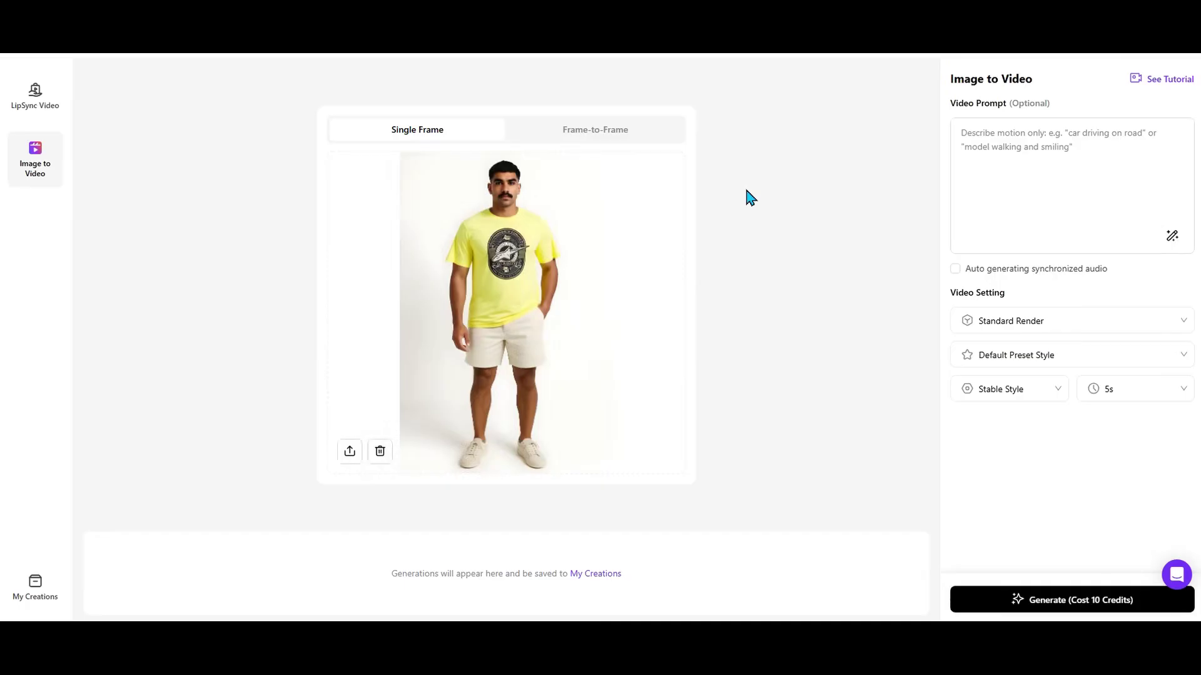
Step: Review the Standard Render and Master Render options for the video without changing the selection
{"action": "left_click", "coordinate": [986, 140]}
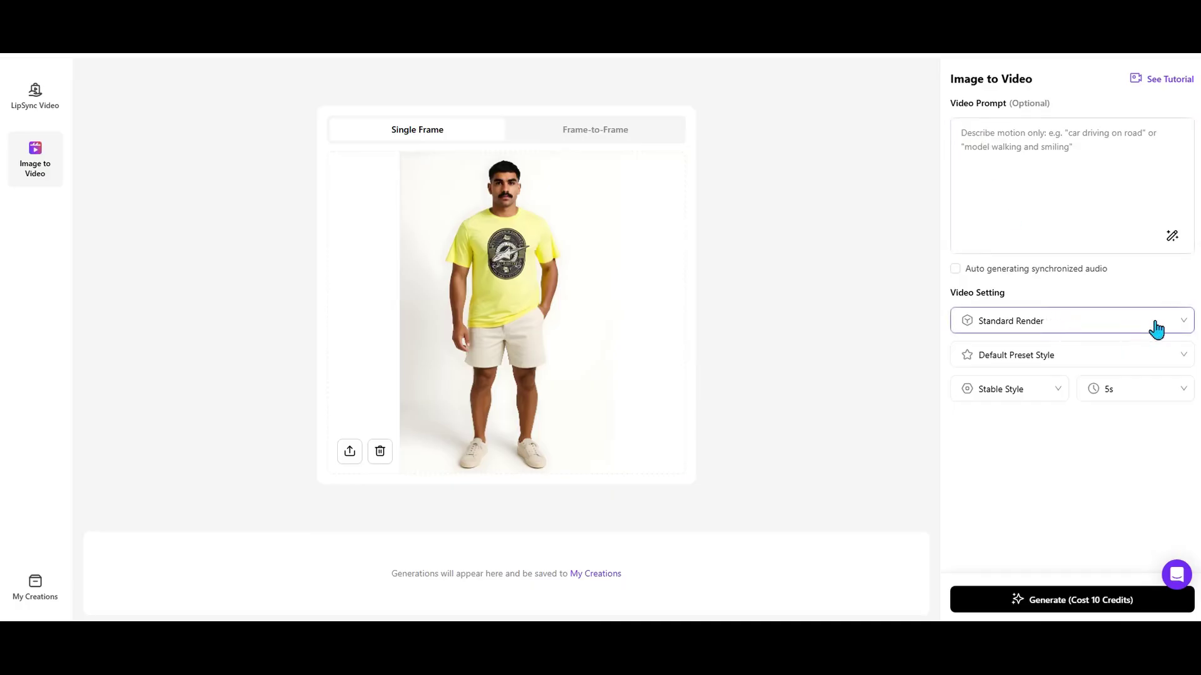
{"action": "left_click", "coordinate": [1182, 325]}
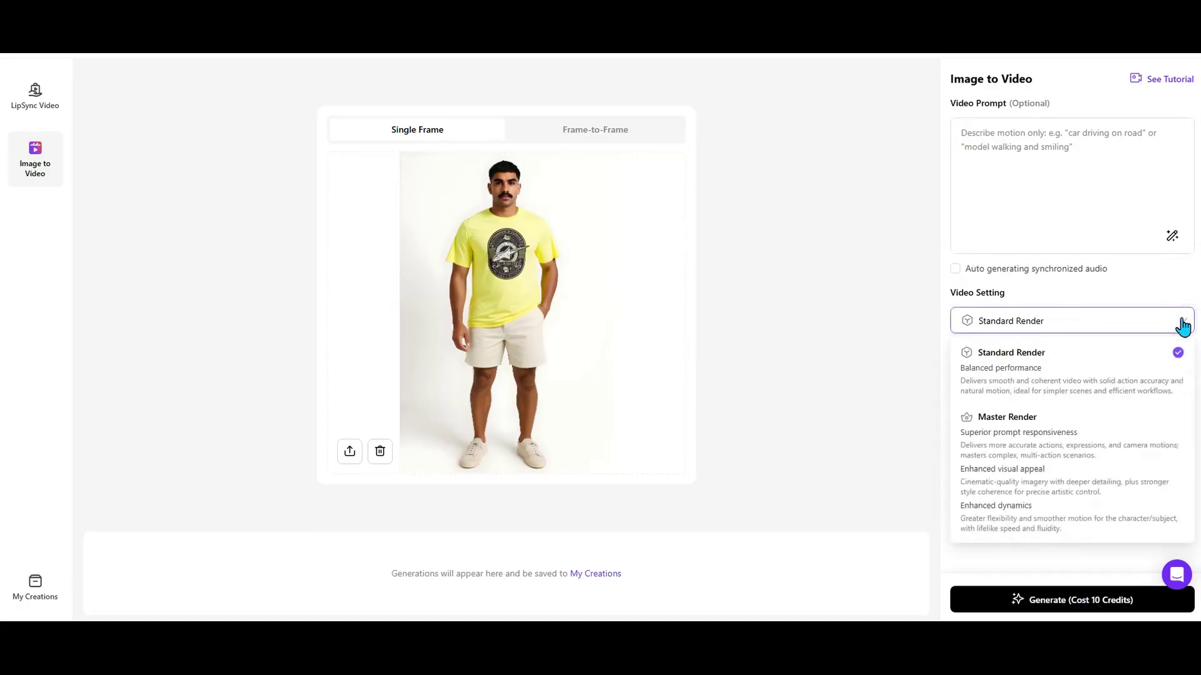
{"action": "left_click", "coordinate": [1182, 325]}
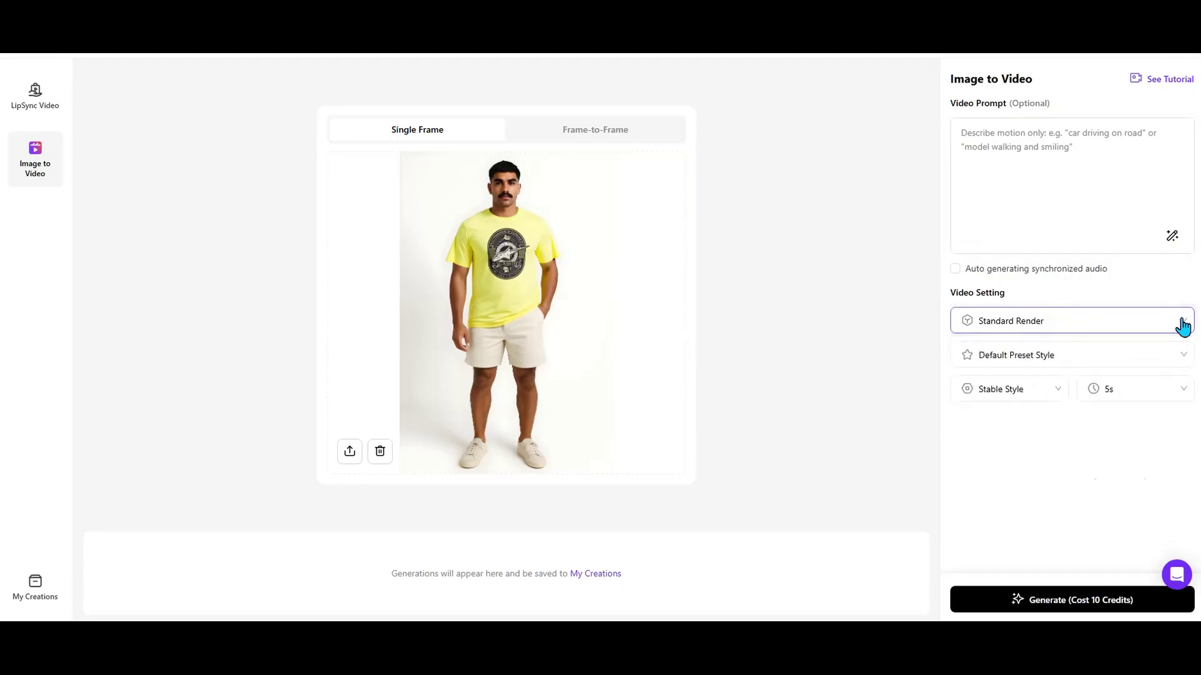
Step: Enter the video prompt "Man takes a step forward and looks up" and generate a 5s Standard Render video with Stable Style
{"action": "left_click", "coordinate": [1000, 145]}
{"action": "type", "text": "Man takes a step forward and"}
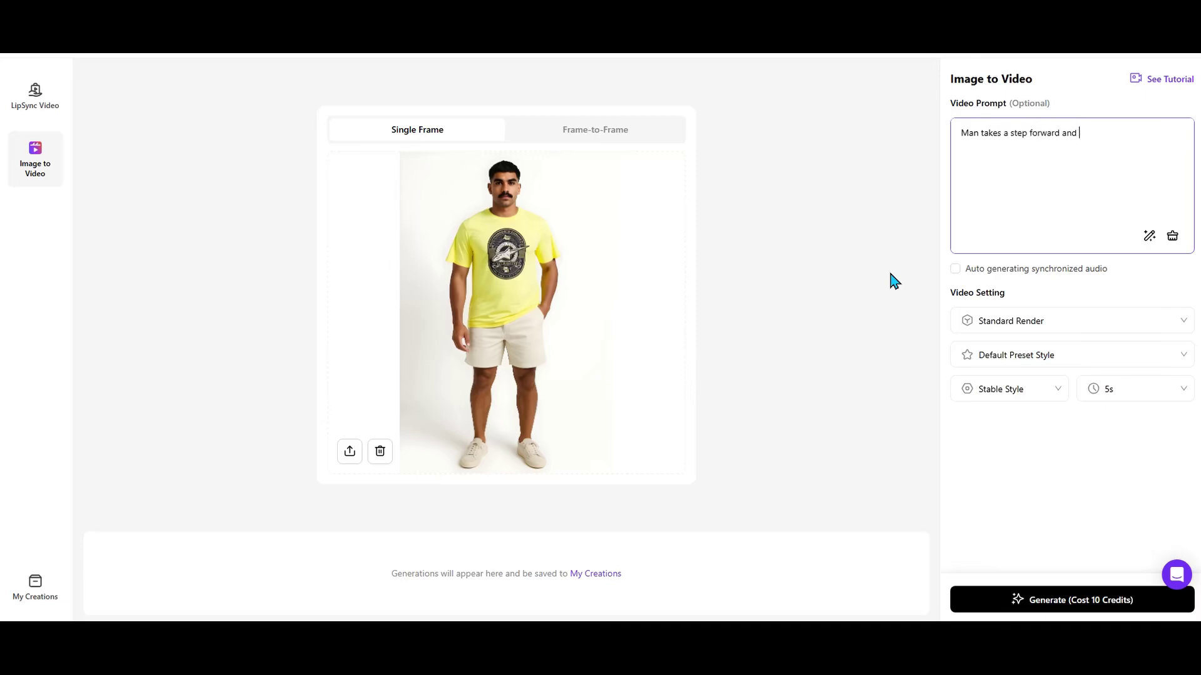
{"action": "left_click", "coordinate": [1162, 397]}
{"action": "left_click", "coordinate": [1058, 397]}
{"action": "left_click", "coordinate": [1056, 395]}
{"action": "left_click", "coordinate": [1082, 604]}
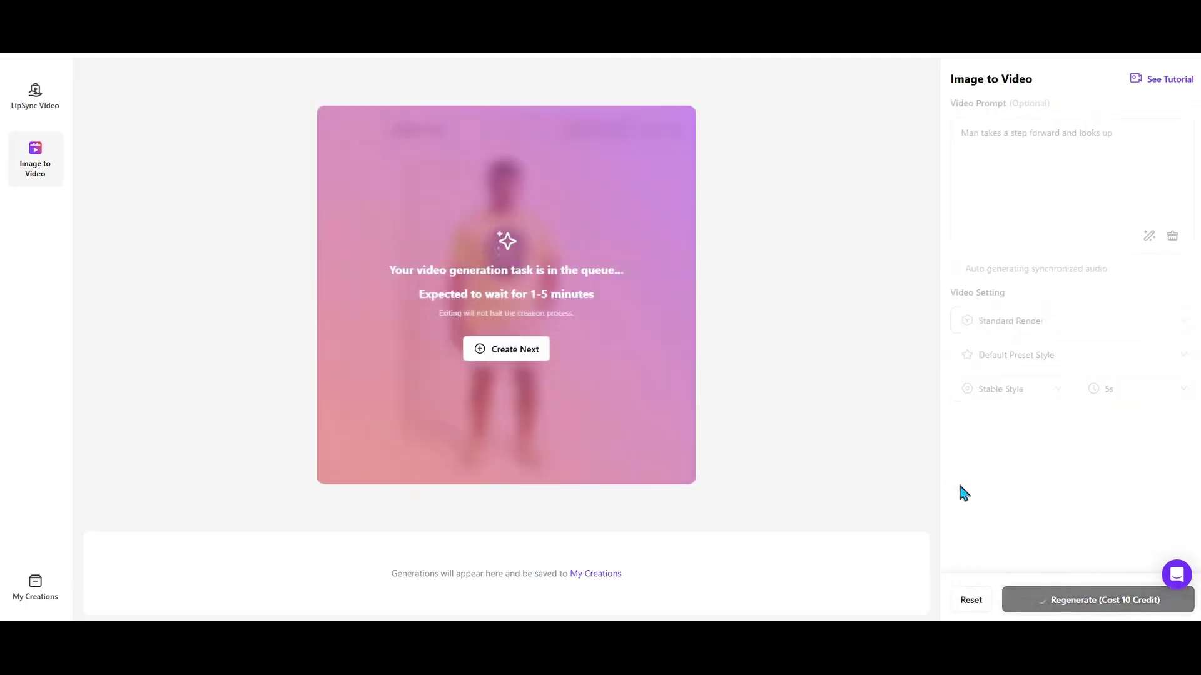
Step: Start another video creation and reuse the previously uploaded yellow T-shirt image as its start frame
{"action": "left_click", "coordinate": [512, 353]}
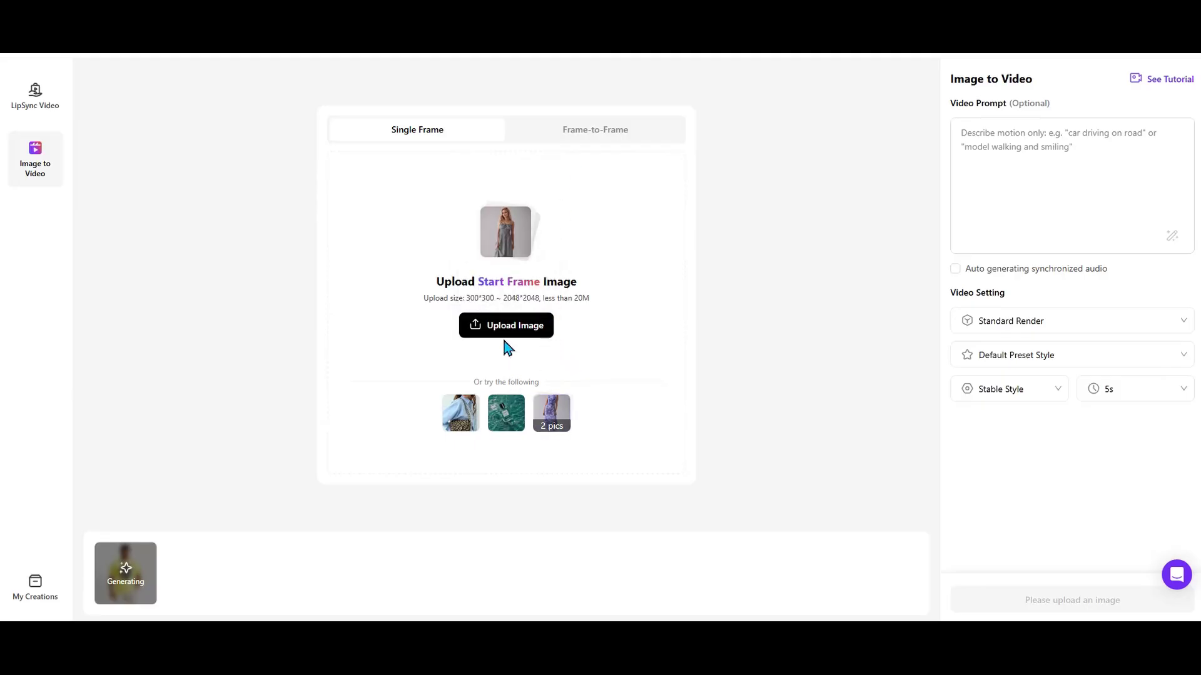
{"action": "mouse_move", "coordinate": [500, 332]}
{"action": "left_click", "coordinate": [500, 250]}
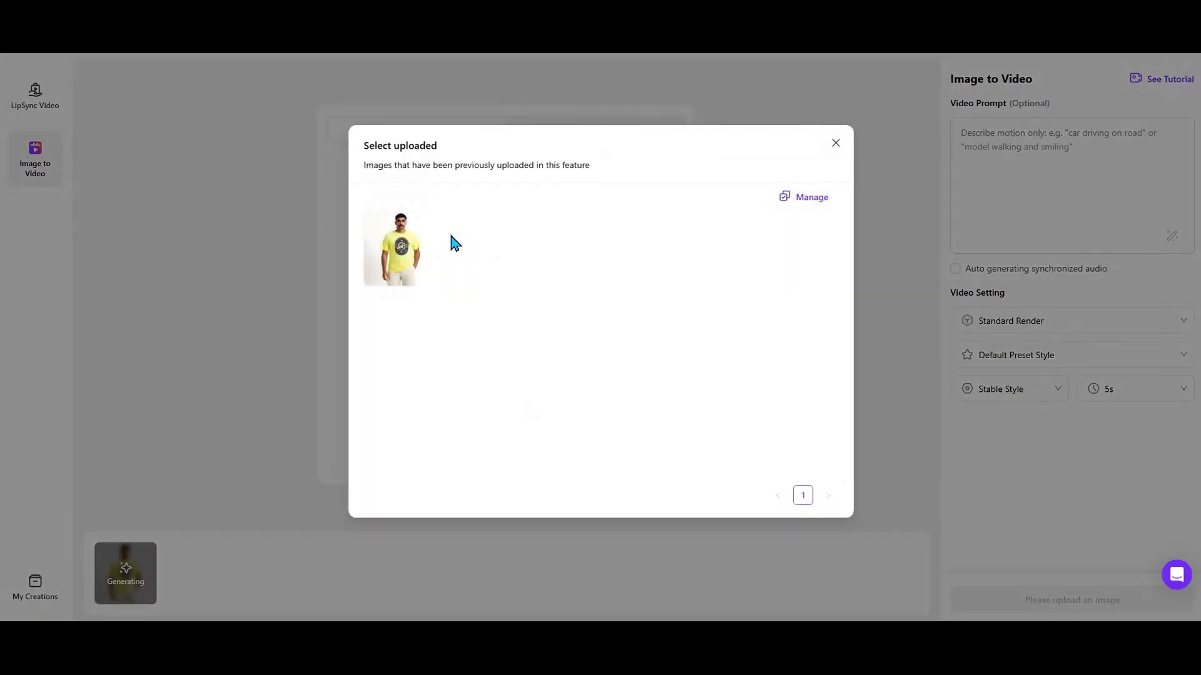
{"action": "left_click", "coordinate": [413, 251]}
{"action": "left_click", "coordinate": [987, 197]}
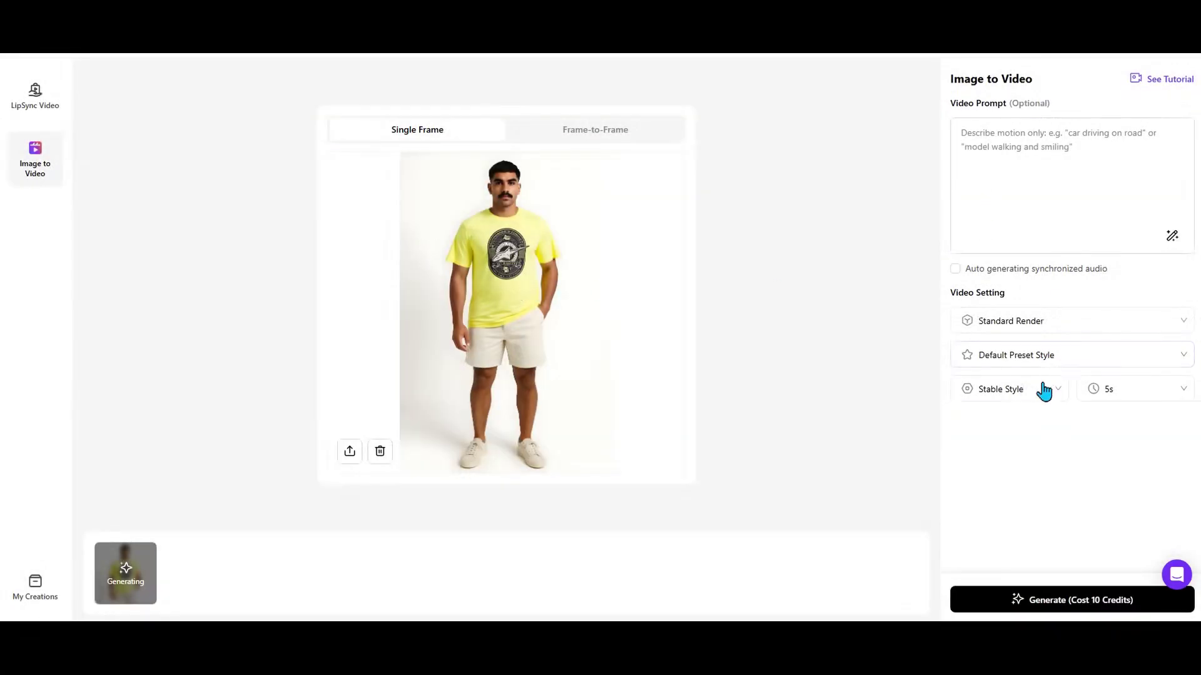
Step: Choose the Showcasing Outfit model preset, leave the prompt empty and generate a 5s Standard Render video with Stable Style
{"action": "left_click", "coordinate": [1045, 357]}
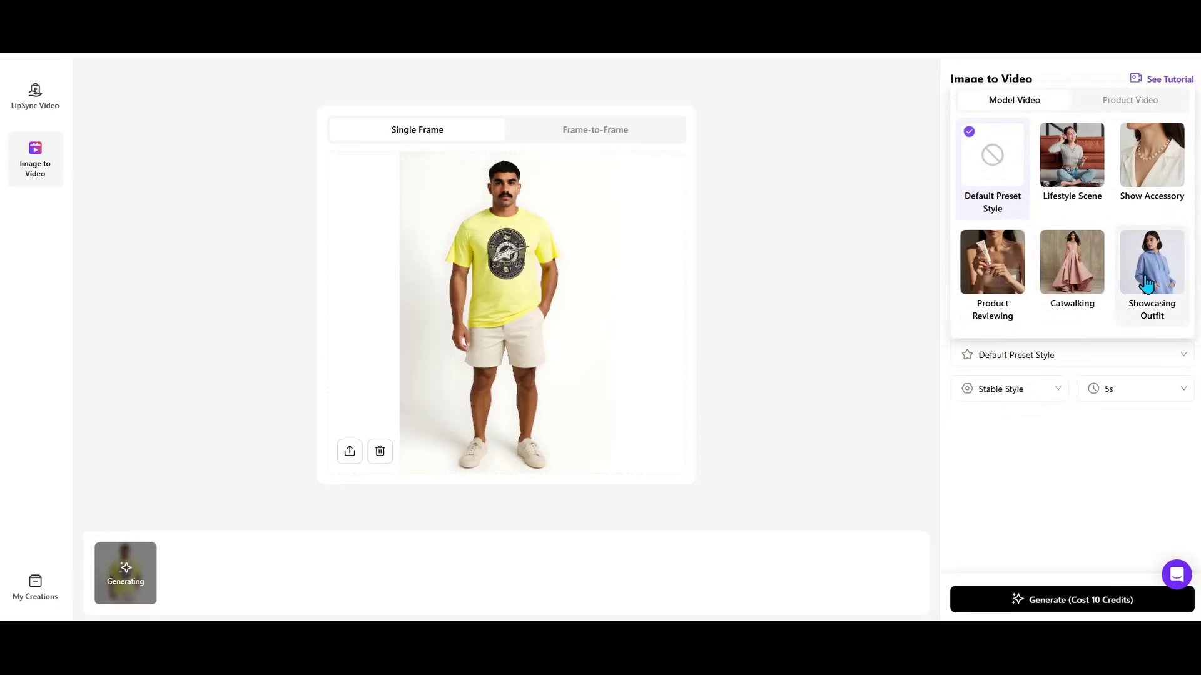
{"action": "left_click", "coordinate": [1147, 286]}
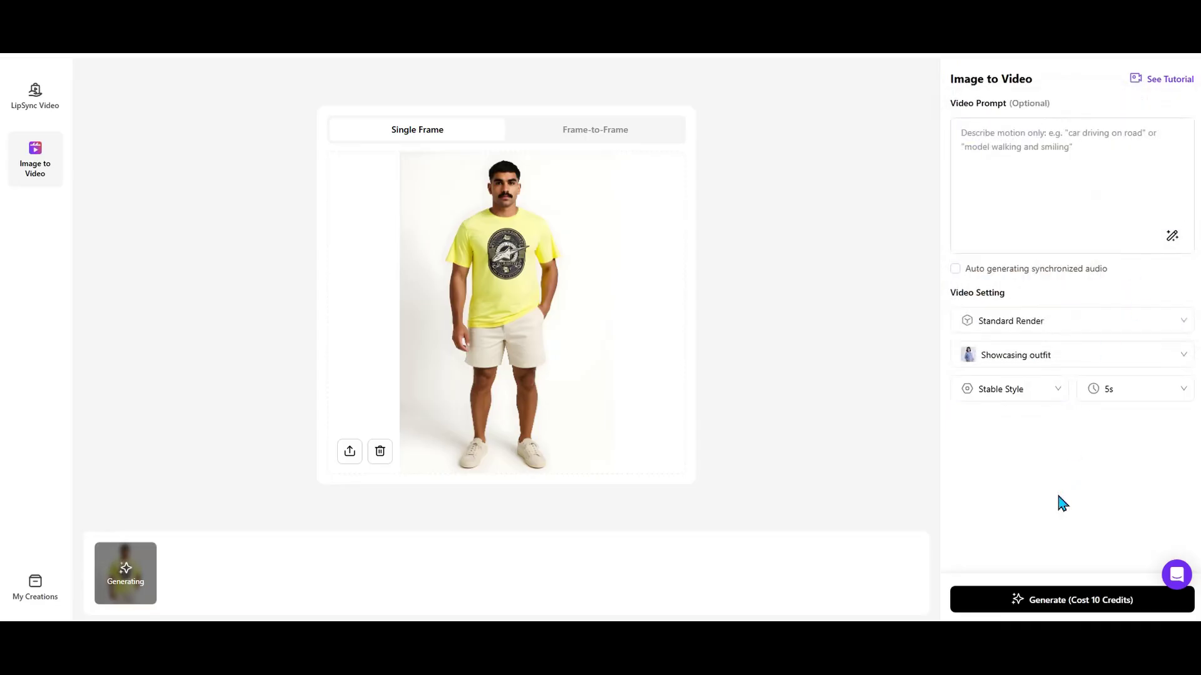
{"action": "left_click", "coordinate": [1061, 605]}
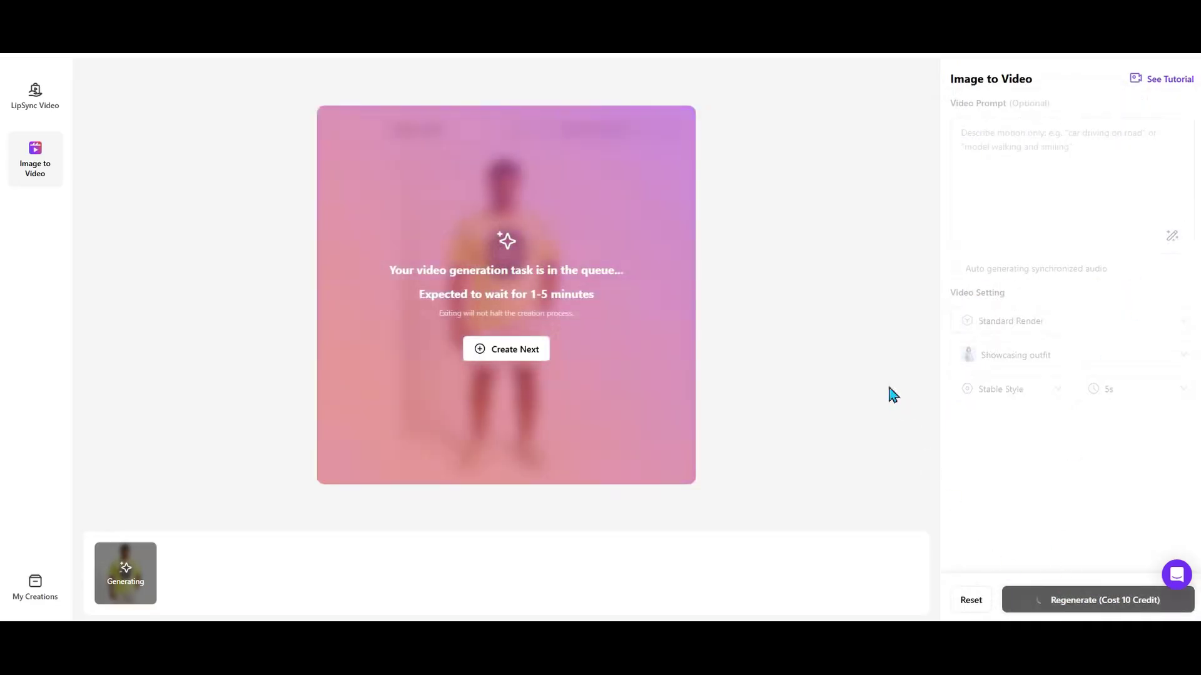
Step: Preview the finished "Man takes a step forward and looks up" video and replay it
{"action": "left_click", "coordinate": [214, 576]}
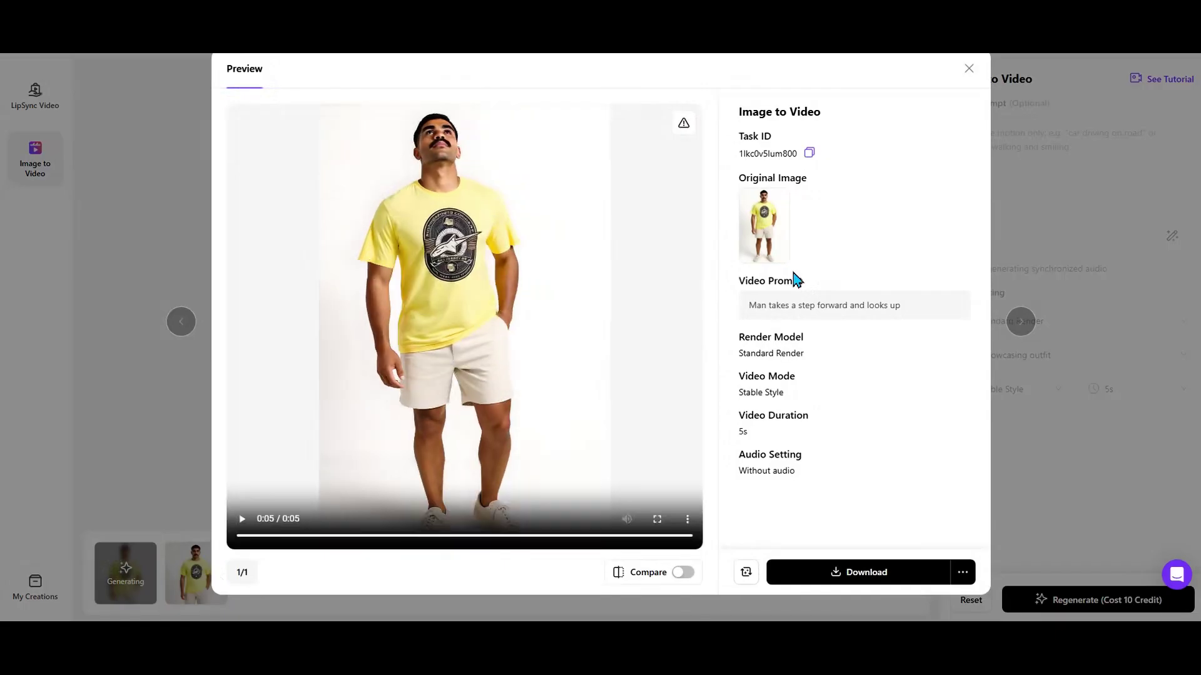
{"action": "left_click", "coordinate": [241, 519]}
{"action": "left_click", "coordinate": [242, 518]}
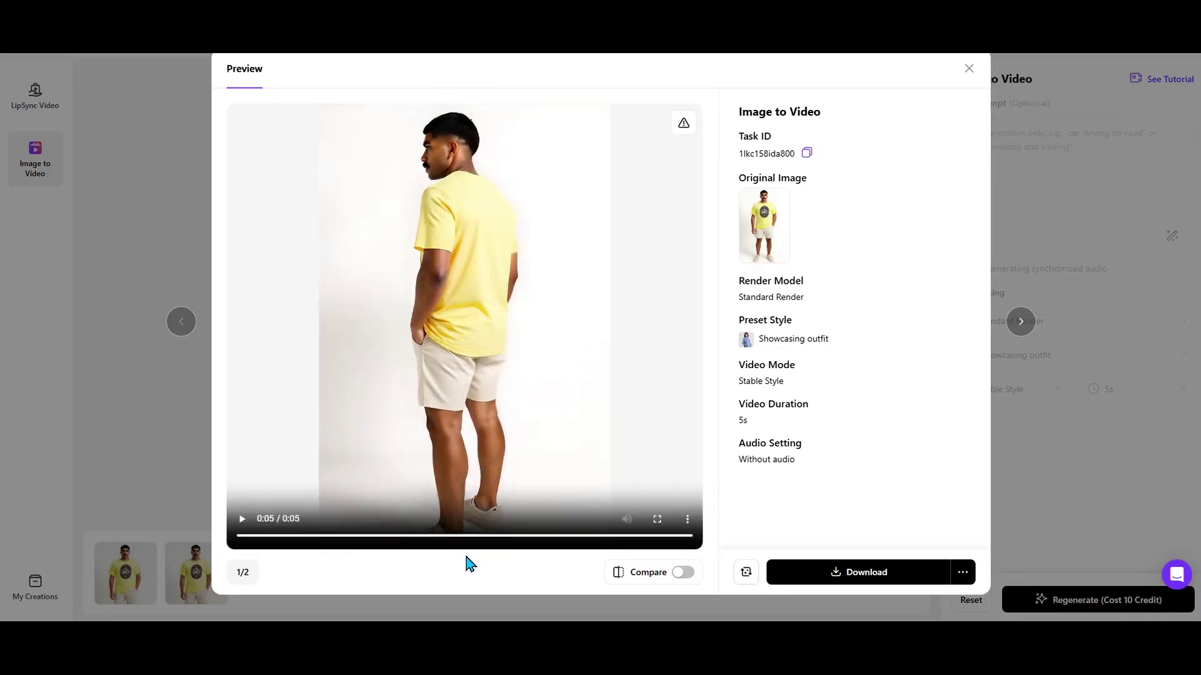
Step: Replay the Showcasing outfit video in its preview, close the preview and return to the home page
{"action": "left_click", "coordinate": [243, 520]}
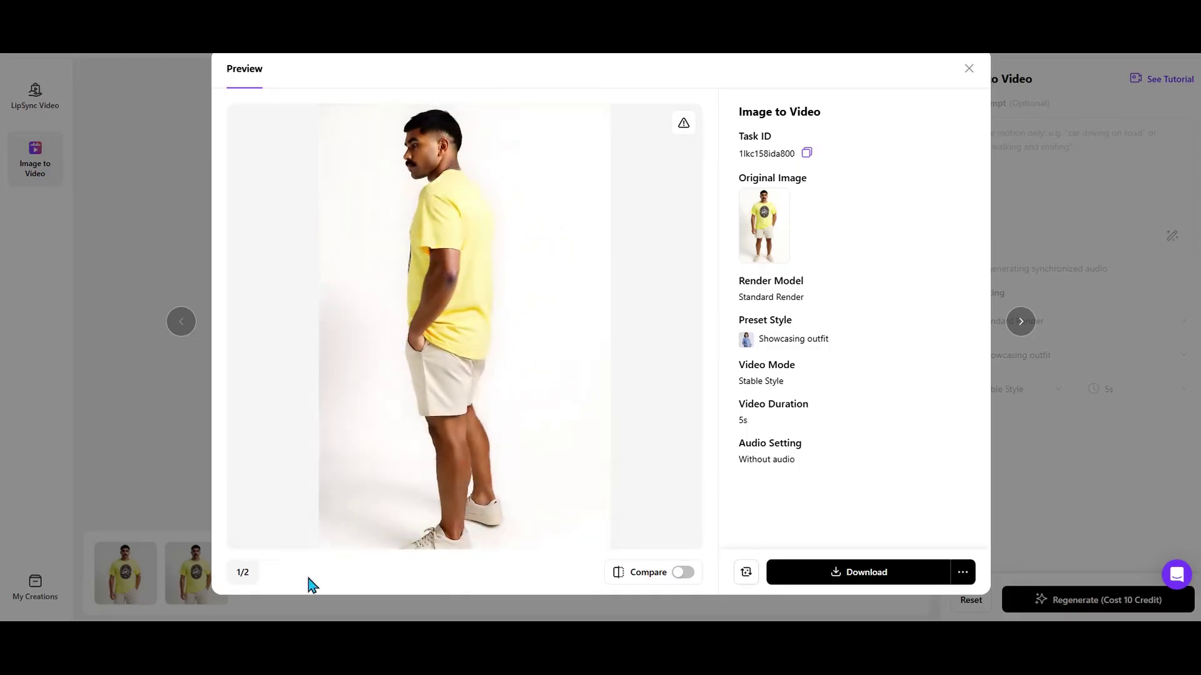
{"action": "left_click", "coordinate": [242, 521]}
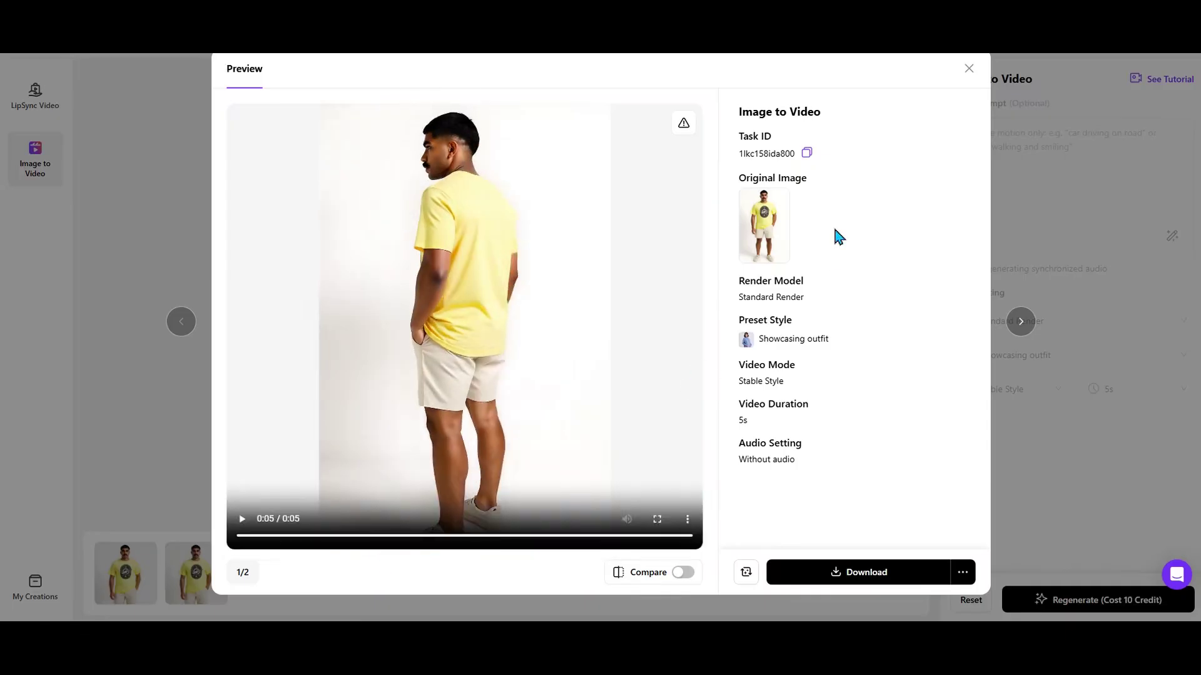
{"action": "left_click", "coordinate": [969, 70]}
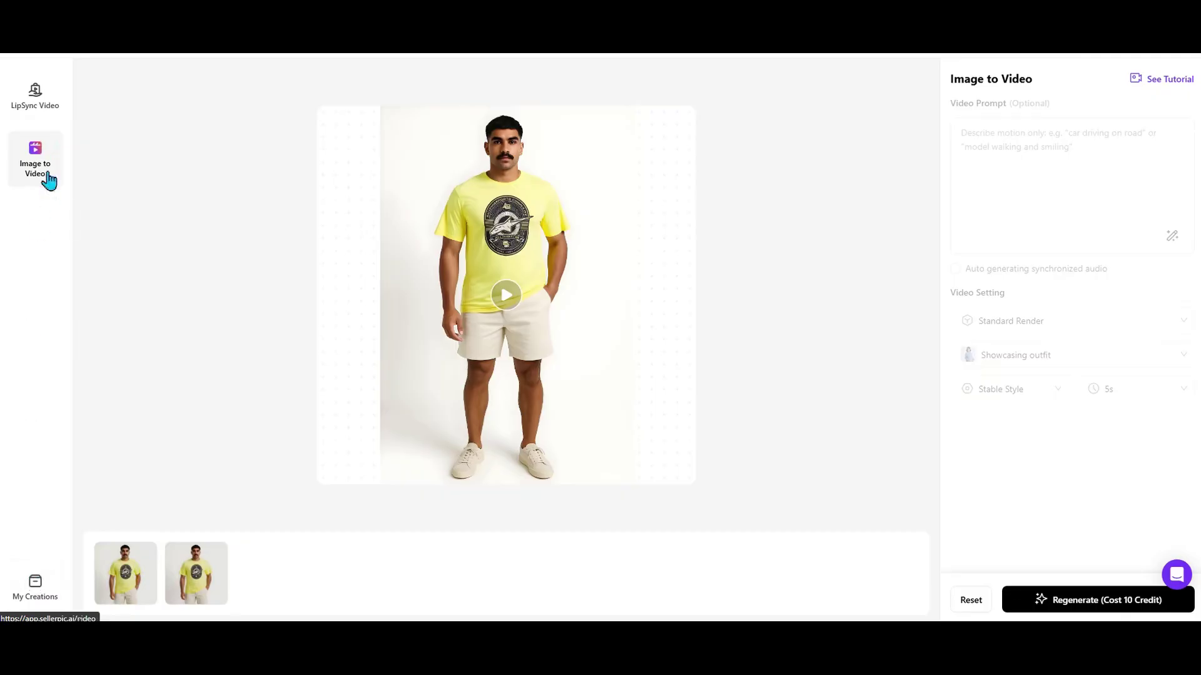
{"action": "left_click", "coordinate": [71, 57]}
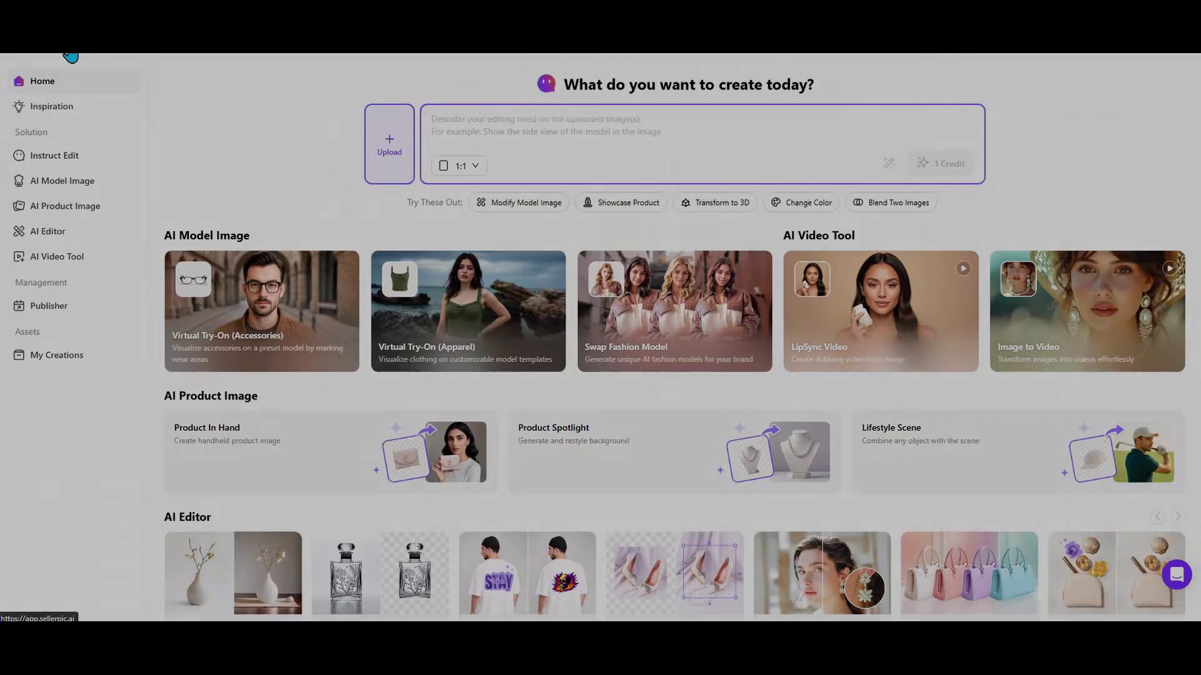